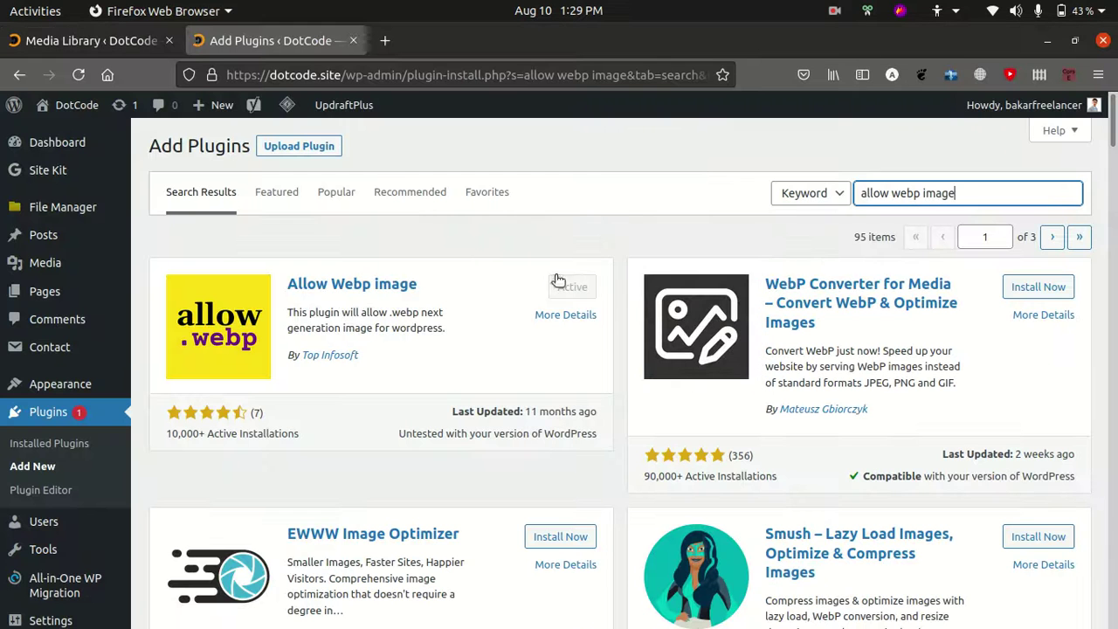
Step: Go to the Media Library and look over its items and the media type filter options
{"action": "left_click", "coordinate": [87, 40]}
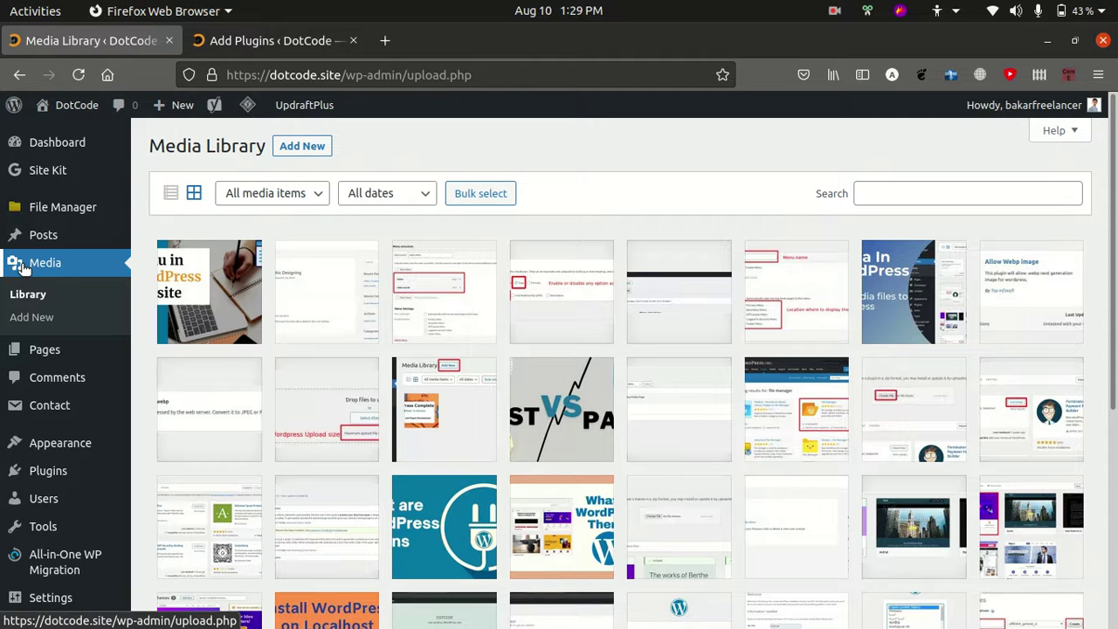
{"action": "scroll", "coordinate": [602, 332], "scroll_direction": "down", "scroll_amount": 2}
{"action": "scroll", "coordinate": [602, 334], "scroll_direction": "up", "scroll_amount": 2}
{"action": "left_click", "coordinate": [252, 193]}
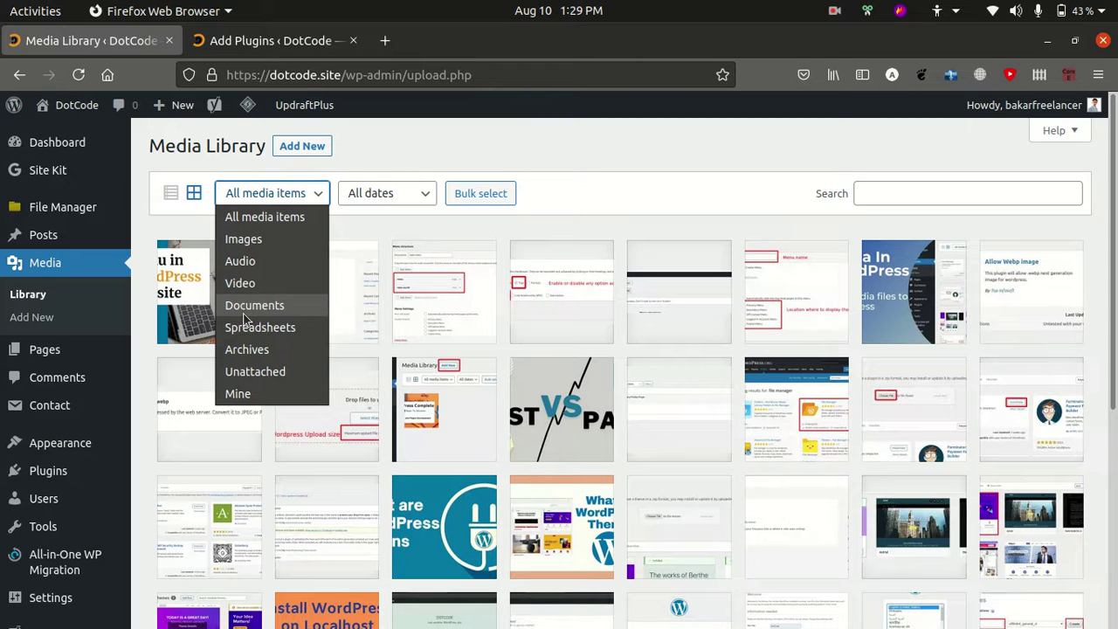
{"action": "left_click", "coordinate": [326, 172]}
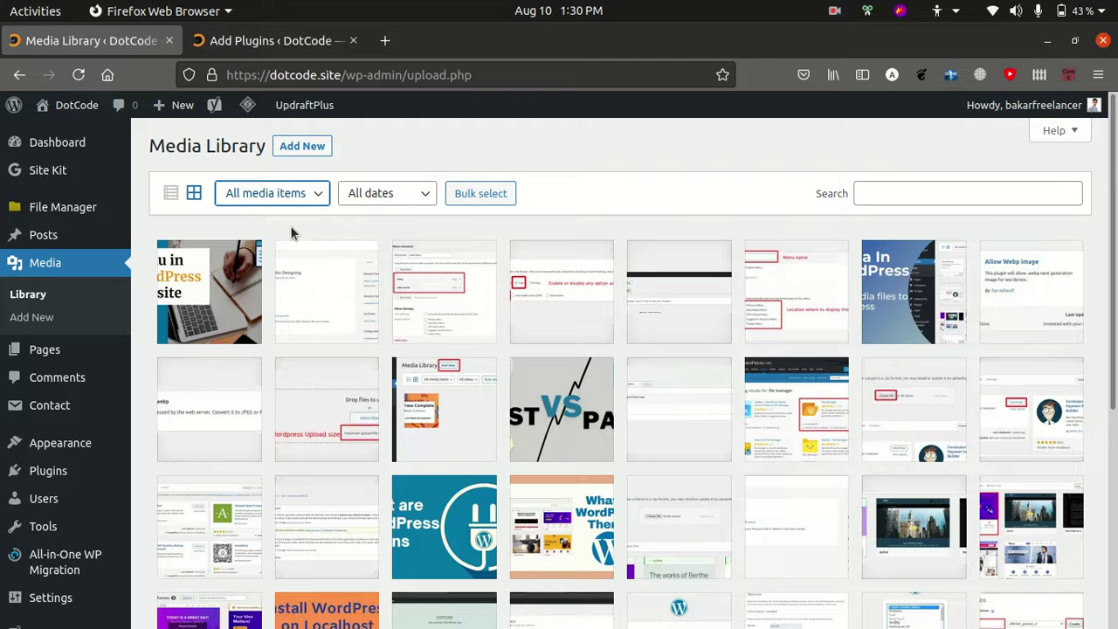
{"action": "scroll", "coordinate": [294, 327], "scroll_direction": "down", "scroll_amount": 1}
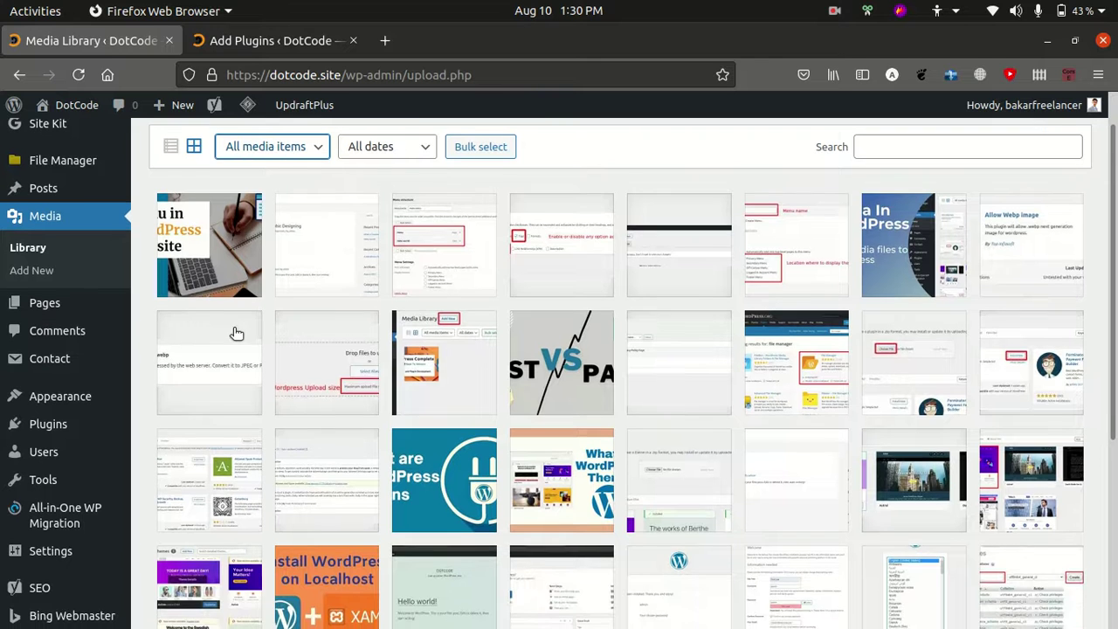
{"action": "scroll", "coordinate": [237, 326], "scroll_direction": "up", "scroll_amount": 1}
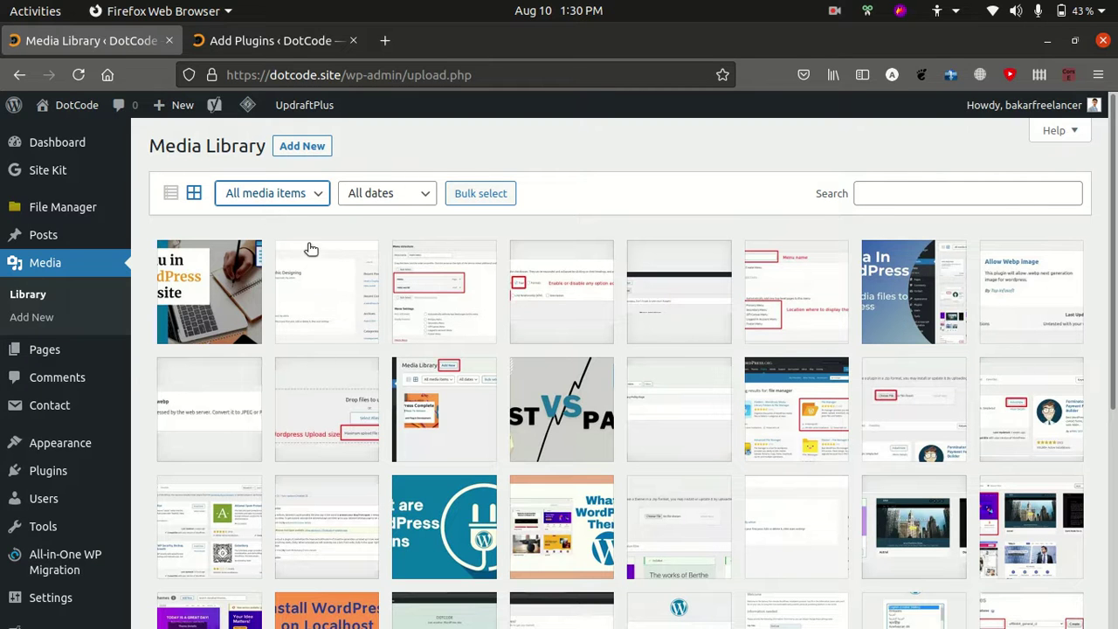
Step: Upload "Menu in WordPress Website.png" from the Downloads folder to the Media Library
{"action": "left_click", "coordinate": [297, 154]}
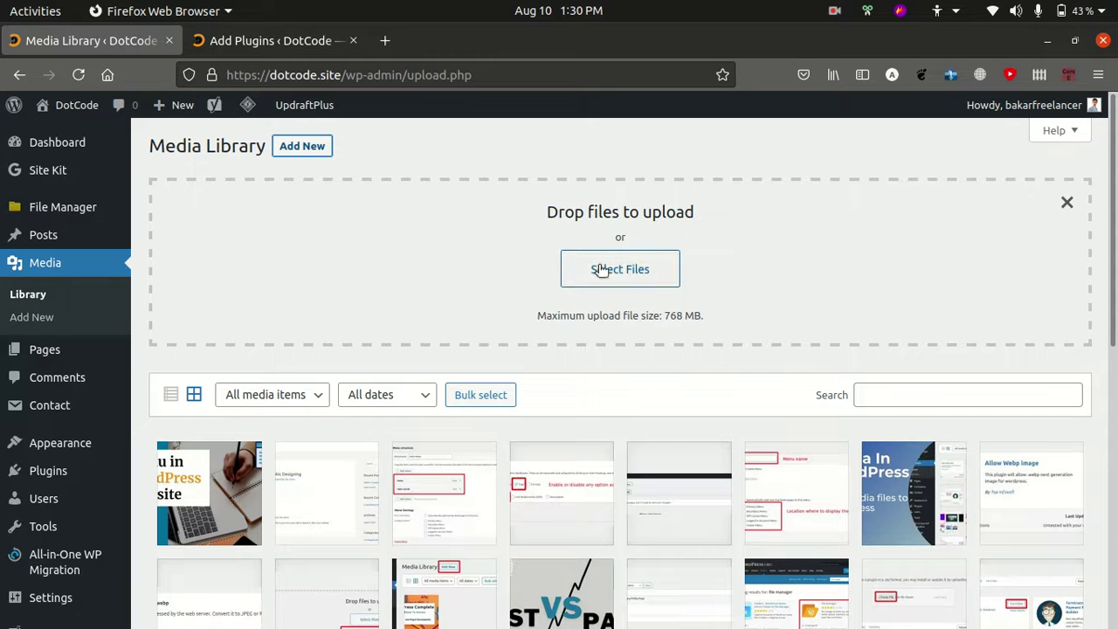
{"action": "key", "text": "alt+Tab"}
{"action": "key", "text": "alt+Tab"}
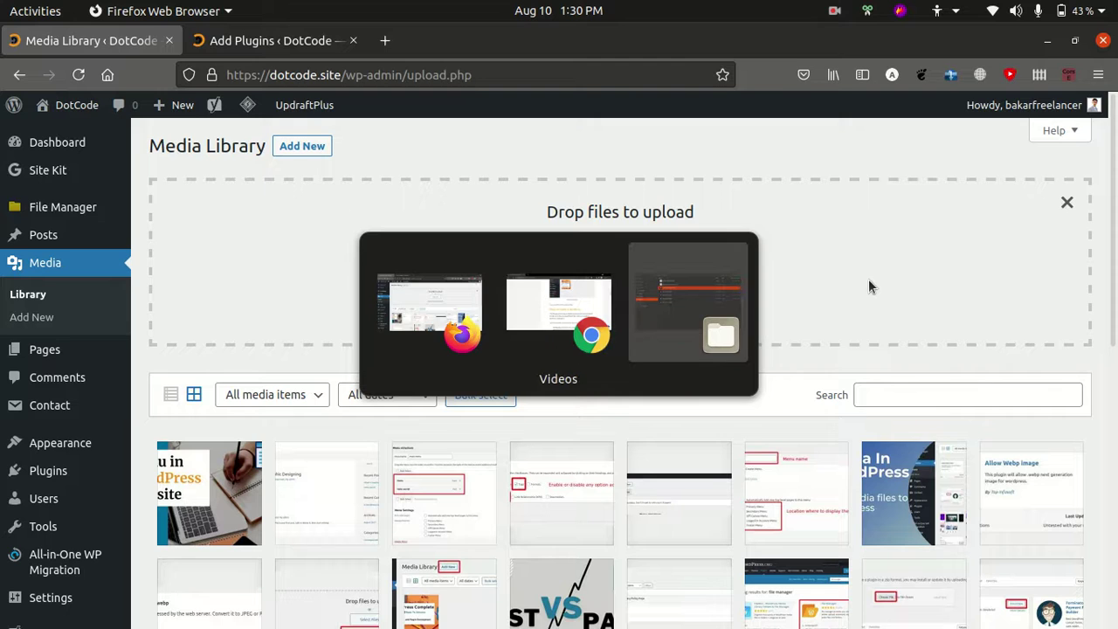
{"action": "left_click", "coordinate": [32, 206]}
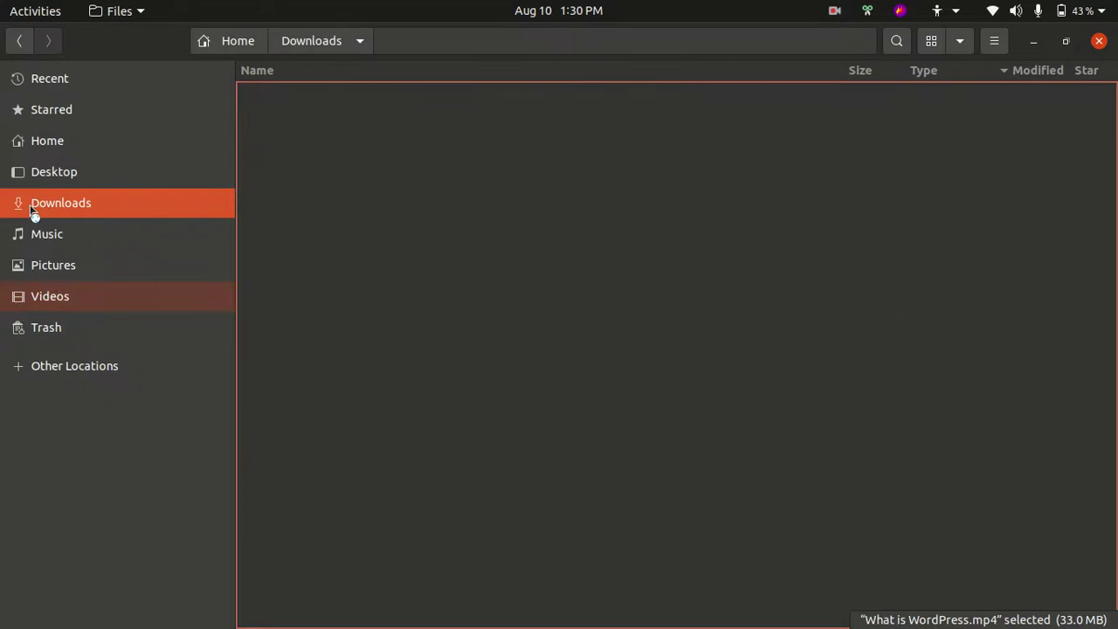
{"action": "scroll", "coordinate": [559, 479], "scroll_direction": "down", "scroll_amount": 10}
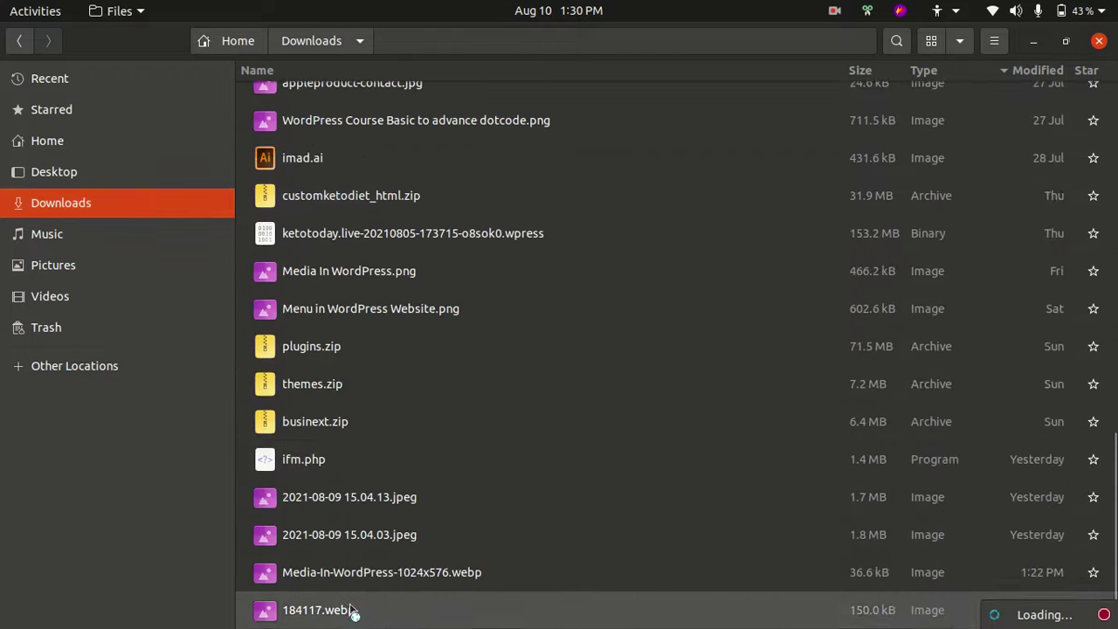
{"action": "left_click", "coordinate": [354, 546]}
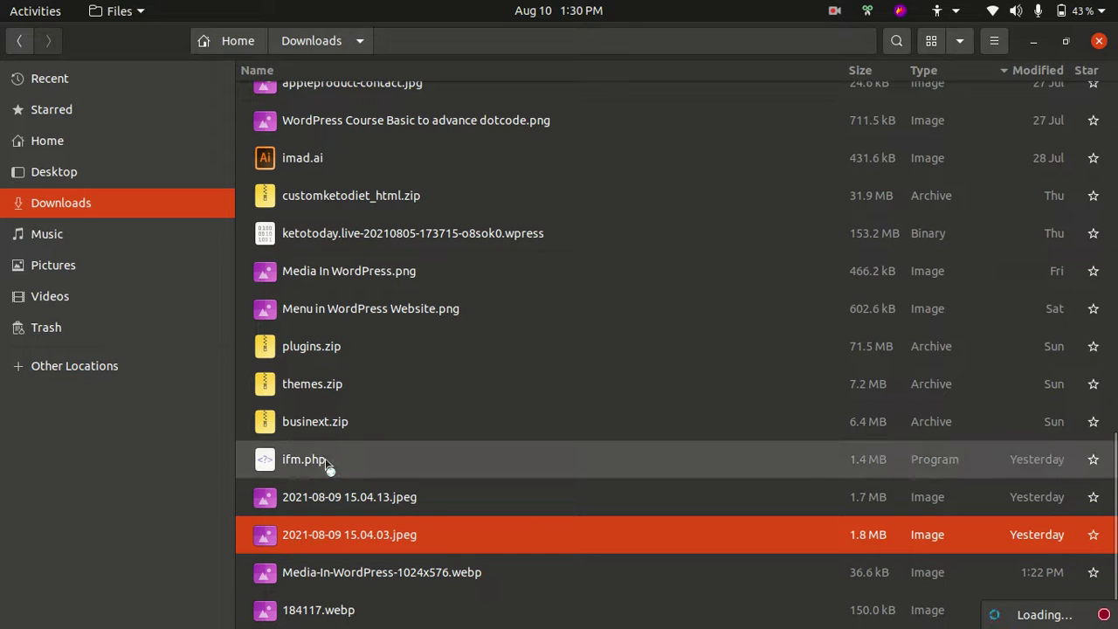
{"action": "left_click", "coordinate": [357, 320]}
{"action": "left_click_drag", "start_coordinate": [358, 321], "coordinate": [584, 434]}
{"action": "key", "text": "alt+Tab"}
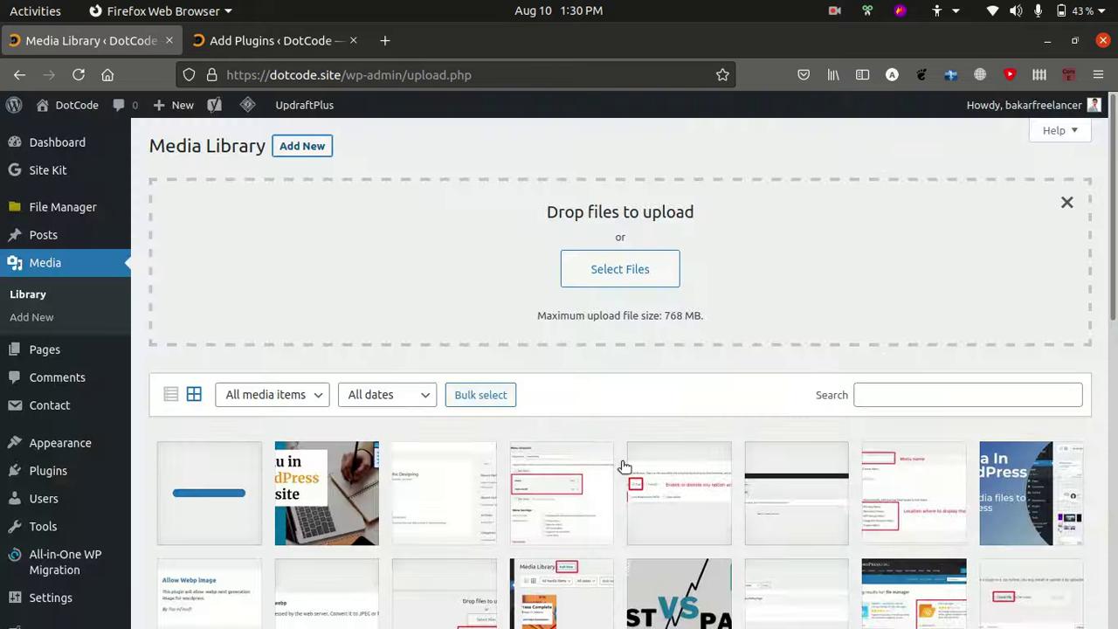
Step: View the attachment details of the uploading file and the existing "Menu in WordPress Website" image, closing the upload area in between
{"action": "scroll", "coordinate": [625, 460], "scroll_direction": "down", "scroll_amount": 1}
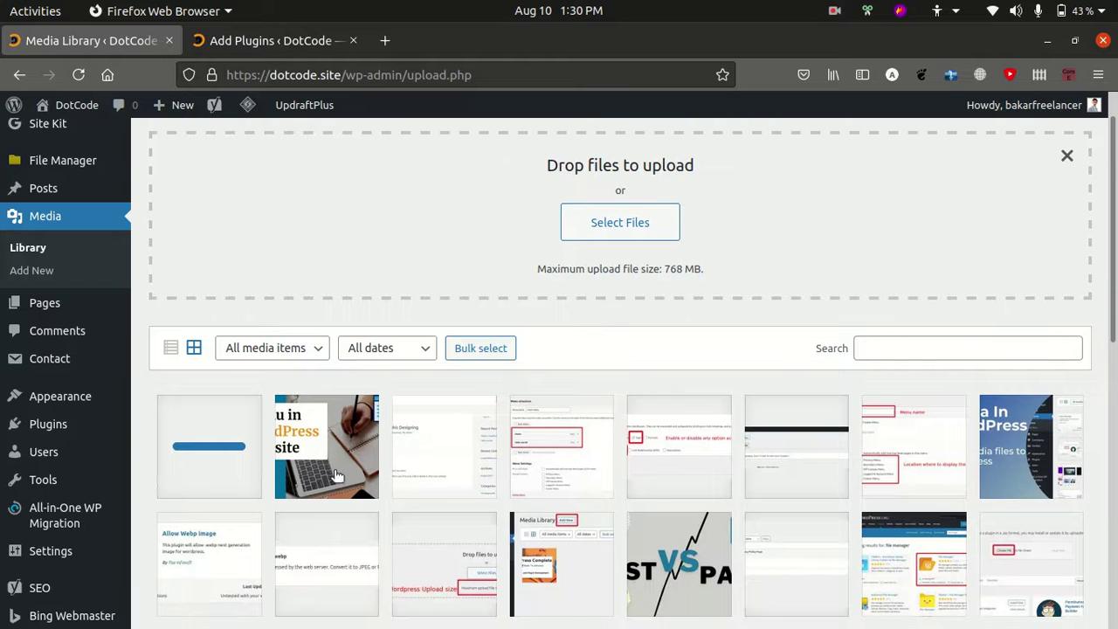
{"action": "scroll", "coordinate": [236, 428], "scroll_direction": "down", "scroll_amount": 1}
{"action": "left_click", "coordinate": [229, 414]}
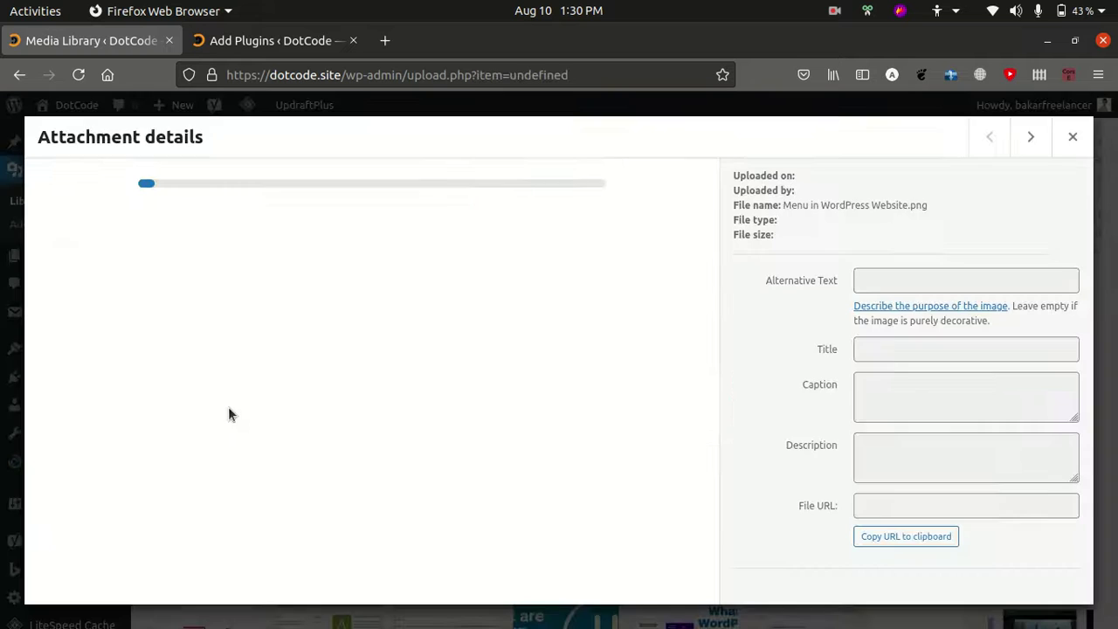
{"action": "left_click", "coordinate": [1071, 141]}
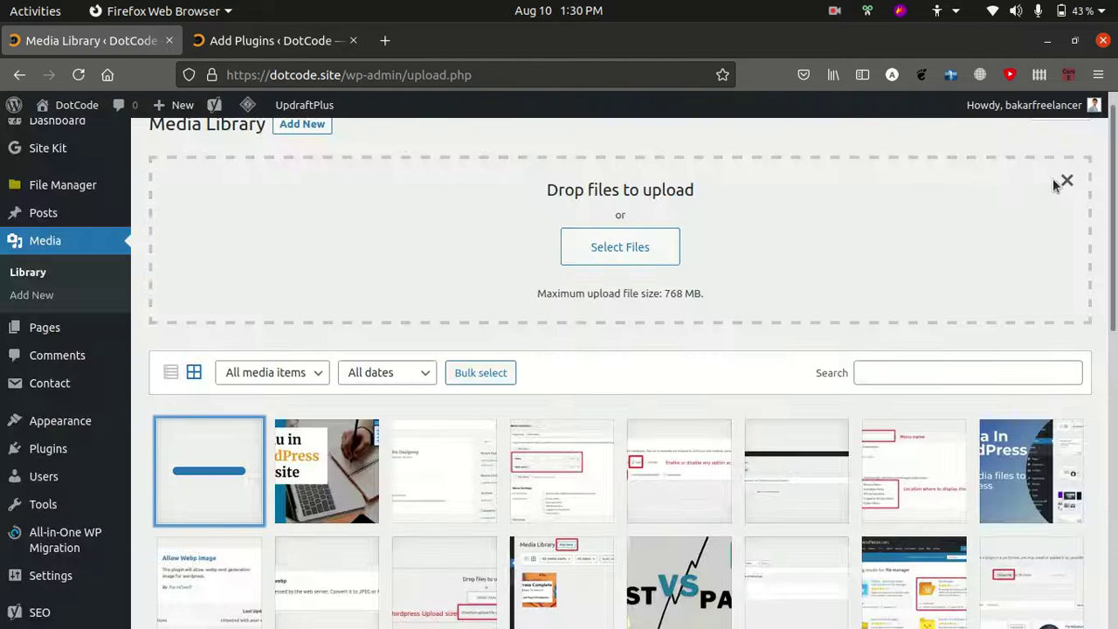
{"action": "left_click", "coordinate": [1069, 204]}
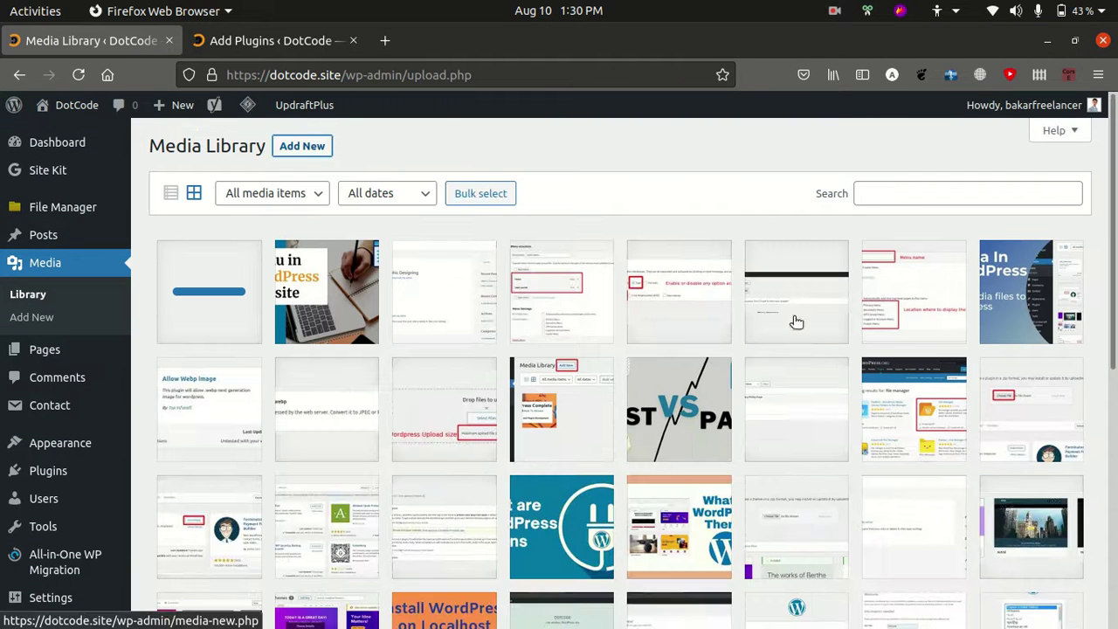
{"action": "left_click", "coordinate": [237, 302]}
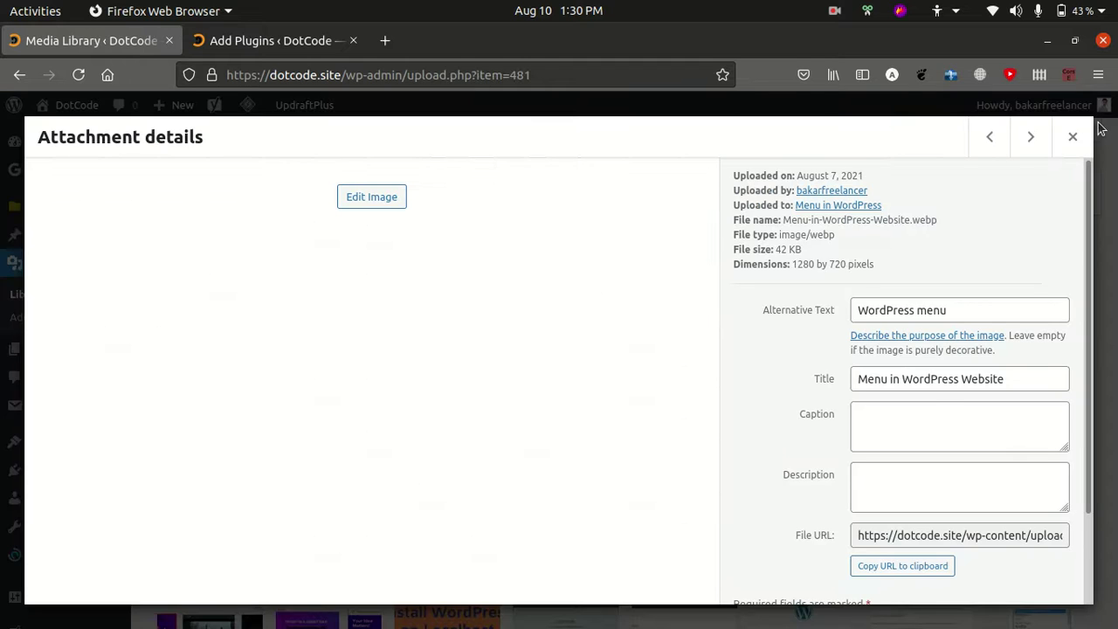
{"action": "left_click", "coordinate": [1075, 136]}
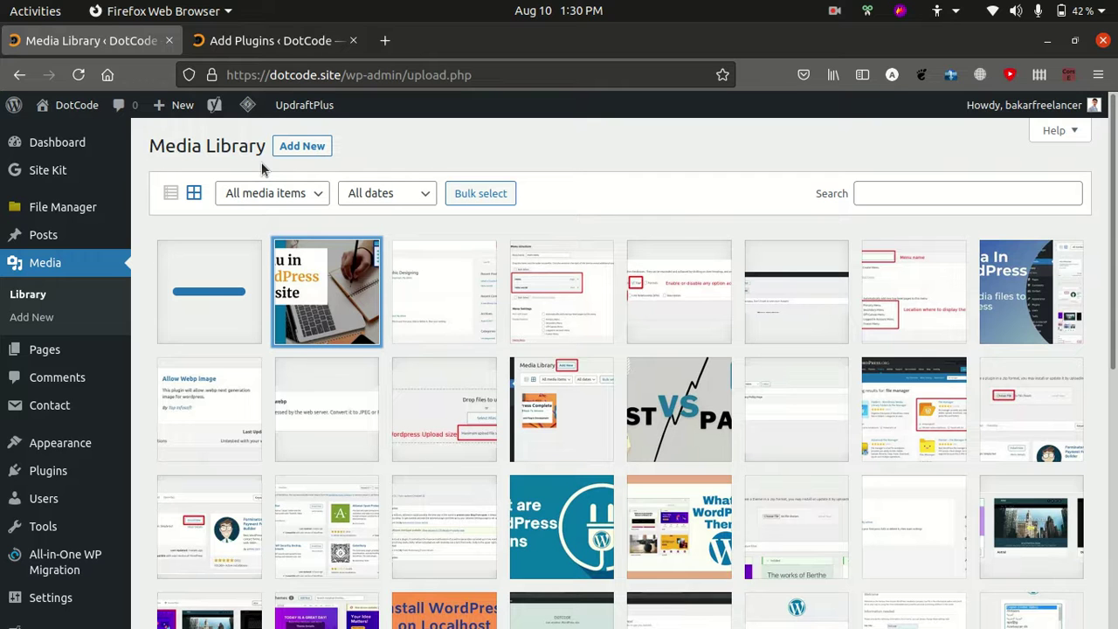
Step: Open the area for adding new media and highlight the maximum upload file size
{"action": "left_click", "coordinate": [312, 147]}
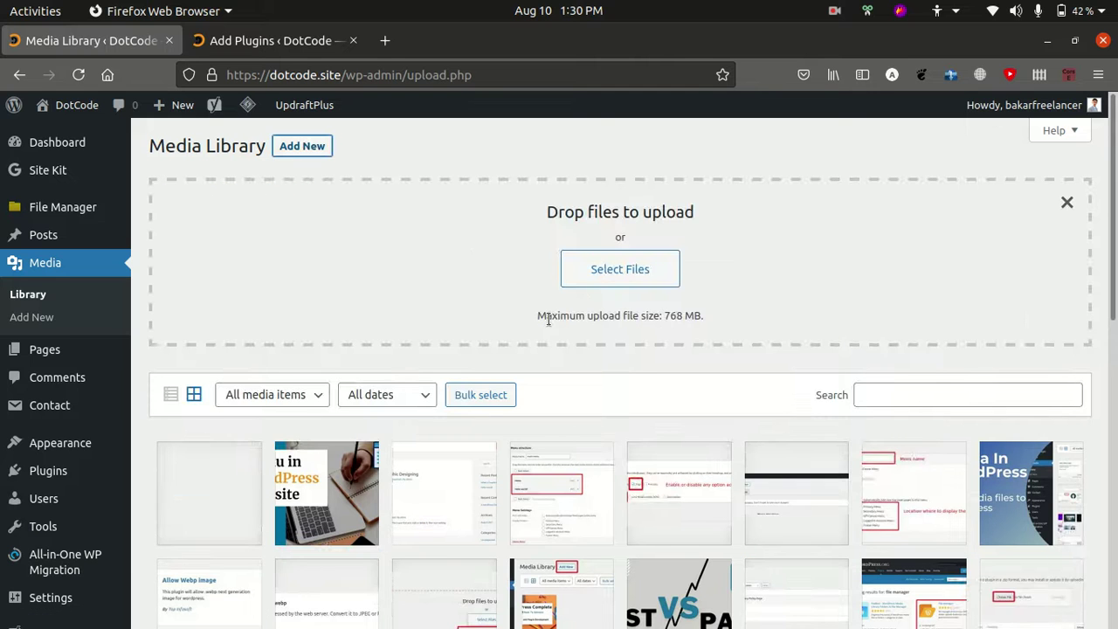
{"action": "left_click_drag", "start_coordinate": [536, 320], "coordinate": [722, 324]}
Step: Permanently delete the newly uploaded "Menu-in-WordPress-Website.png" from the Media Library
{"action": "scroll", "coordinate": [48, 405], "scroll_direction": "down", "scroll_amount": 2}
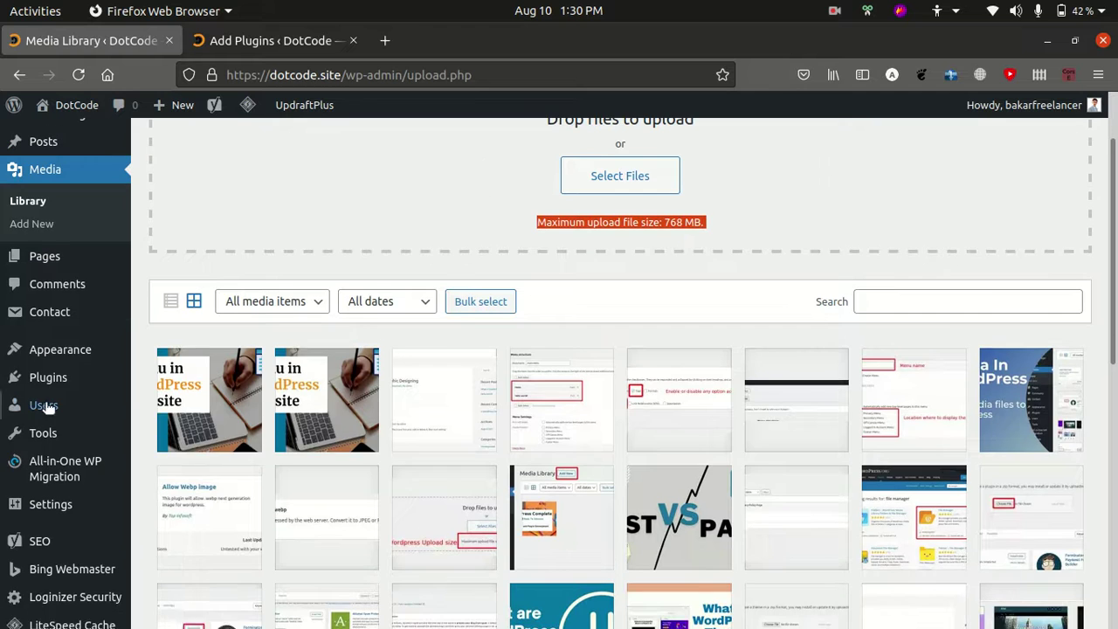
{"action": "left_click", "coordinate": [193, 376]}
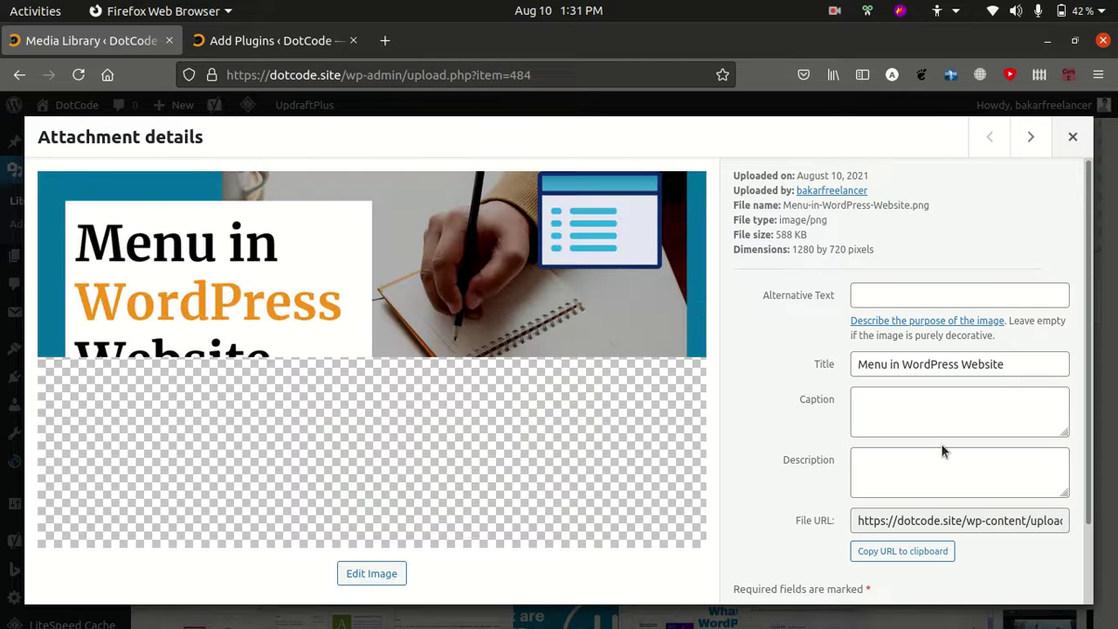
{"action": "scroll", "coordinate": [929, 491], "scroll_direction": "down", "scroll_amount": 2}
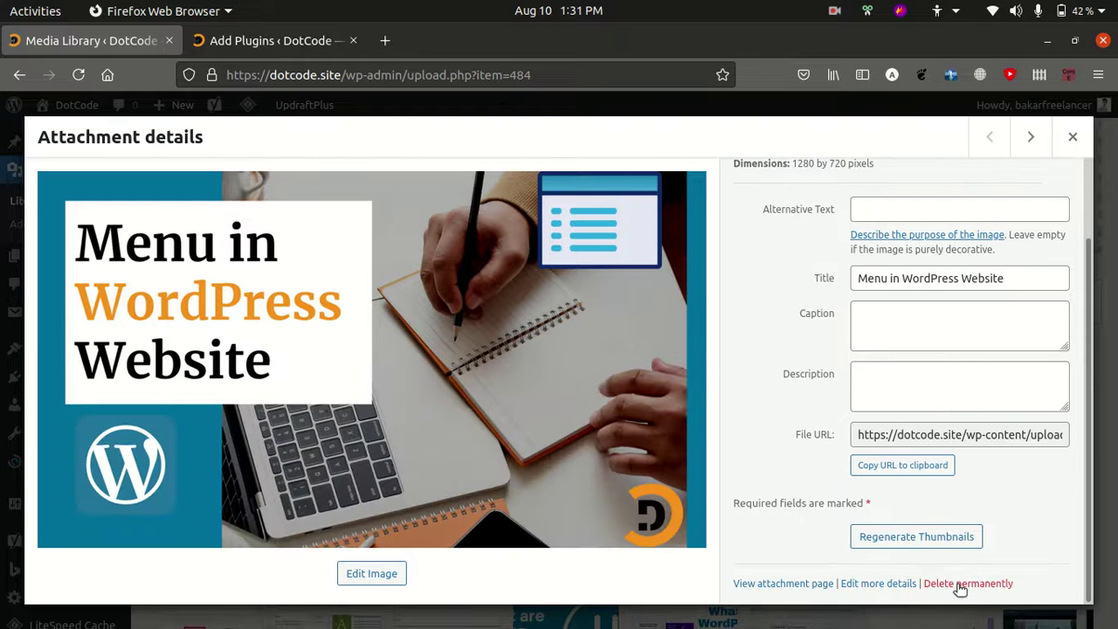
{"action": "left_click", "coordinate": [957, 585]}
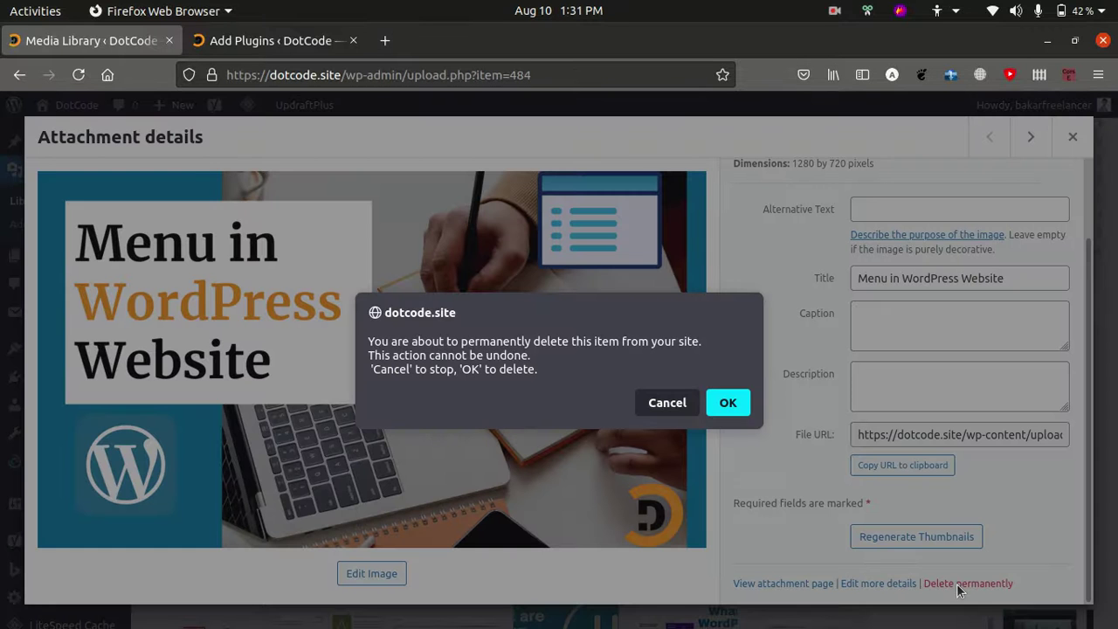
{"action": "left_click", "coordinate": [723, 404]}
Step: Examine the upload size limit by highlighting the whole line, its number and its unit
{"action": "scroll", "coordinate": [247, 382], "scroll_direction": "up", "scroll_amount": 2}
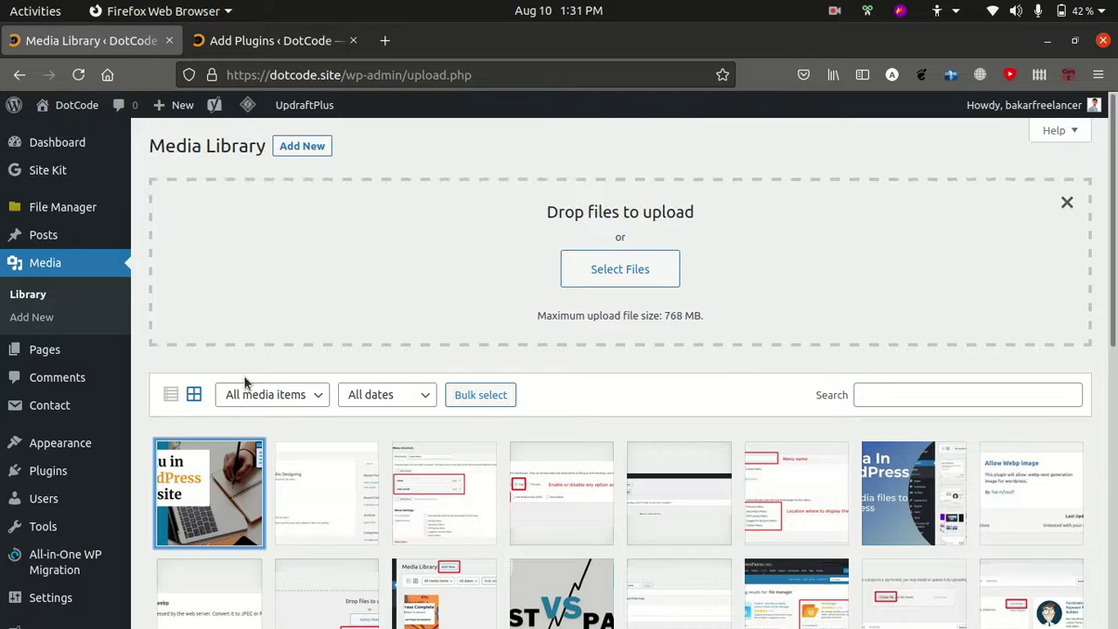
{"action": "left_click", "coordinate": [533, 319]}
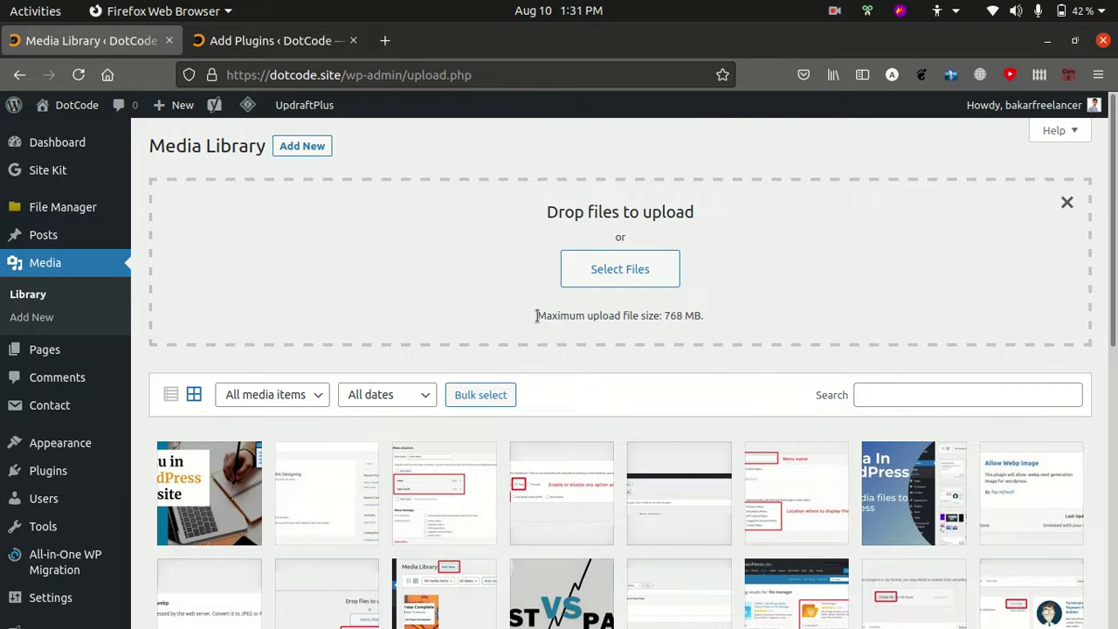
{"action": "left_click_drag", "start_coordinate": [538, 315], "coordinate": [714, 318]}
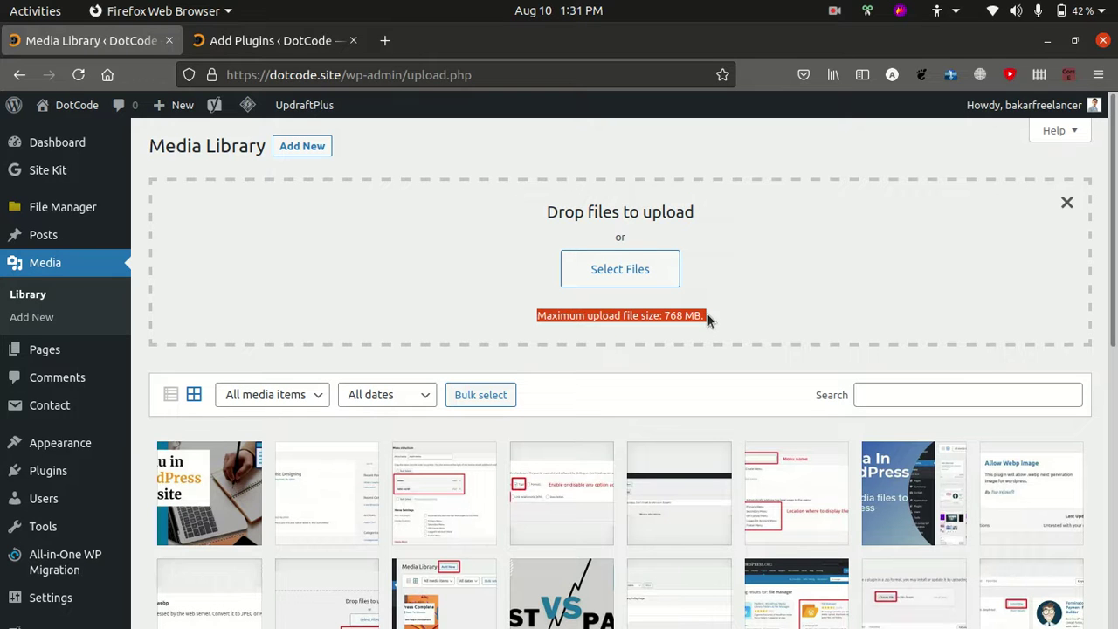
{"action": "double_click", "coordinate": [674, 315]}
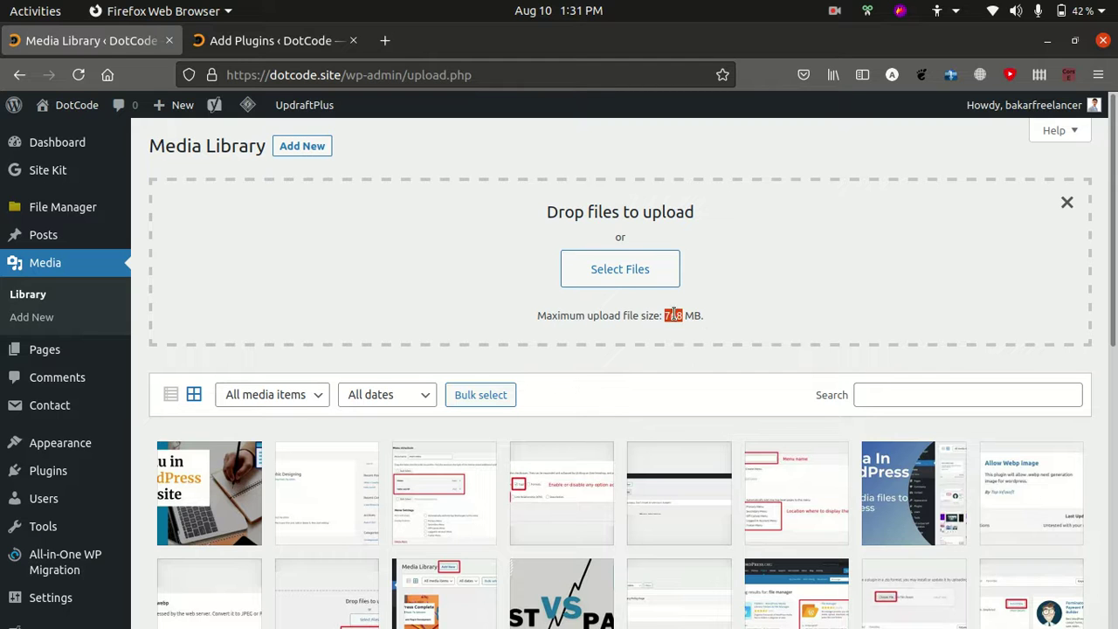
{"action": "double_click", "coordinate": [697, 317]}
{"action": "left_click", "coordinate": [716, 323]}
{"action": "double_click", "coordinate": [670, 317]}
{"action": "left_click", "coordinate": [637, 317]}
Step: Check the file type in the attachment details of the remaining "Menu in WordPress Website" image
{"action": "scroll", "coordinate": [392, 278], "scroll_direction": "down", "scroll_amount": 3}
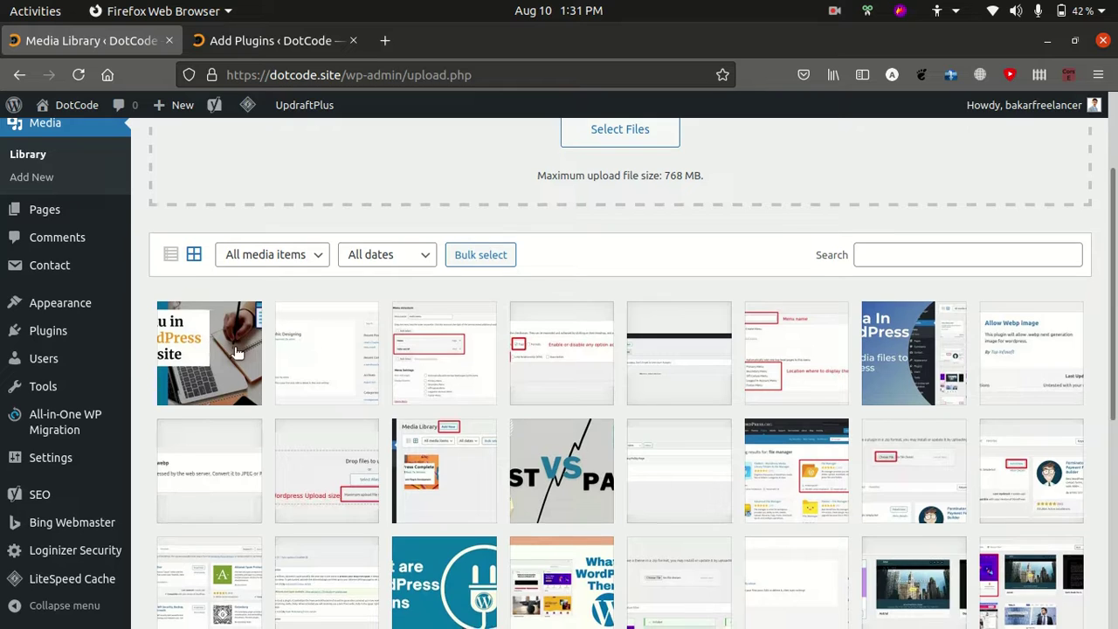
{"action": "left_click", "coordinate": [185, 327]}
{"action": "left_click_drag", "start_coordinate": [809, 236], "coordinate": [843, 244]}
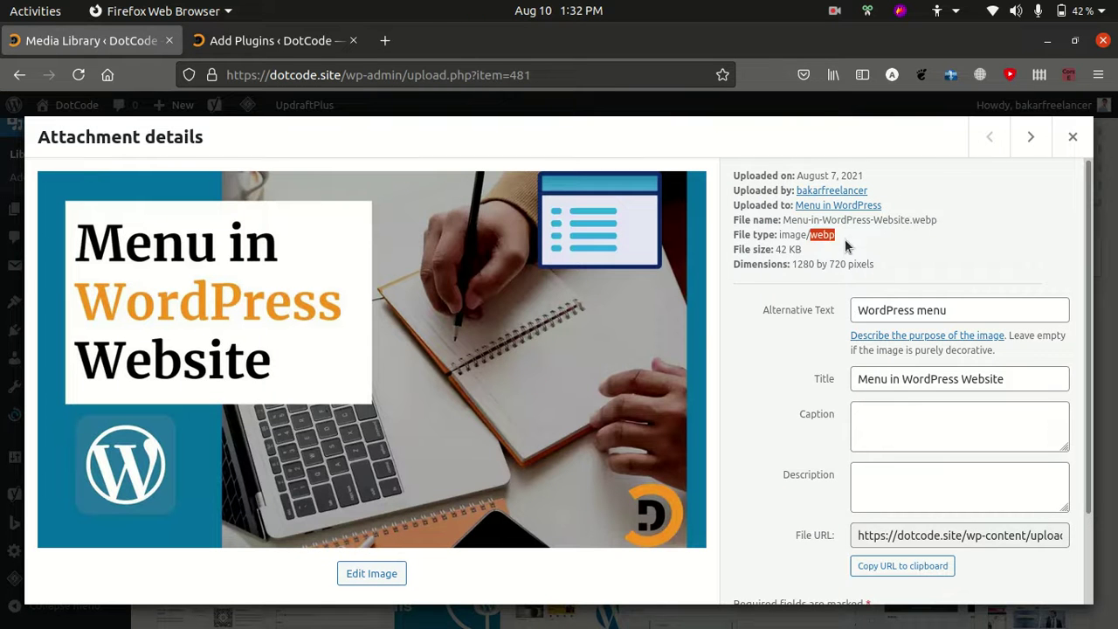
{"action": "left_click", "coordinate": [1073, 137]}
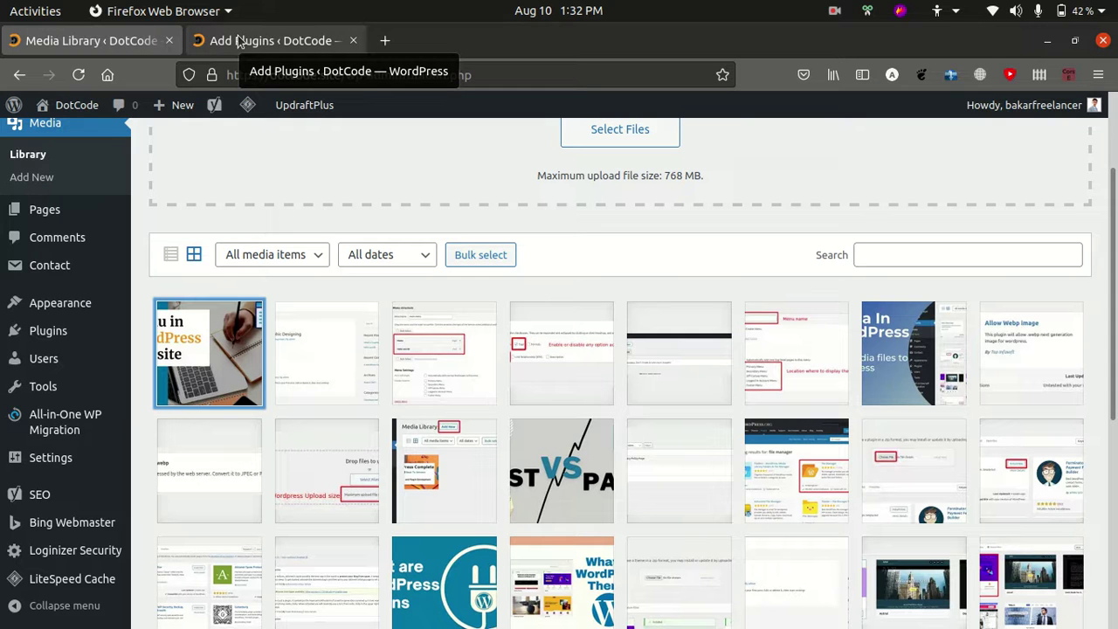
Step: Switch to a new Google Chrome window and open the Media Library in the dotcode-demo.test WordPress admin
{"action": "mouse_move", "coordinate": [3, 170]}
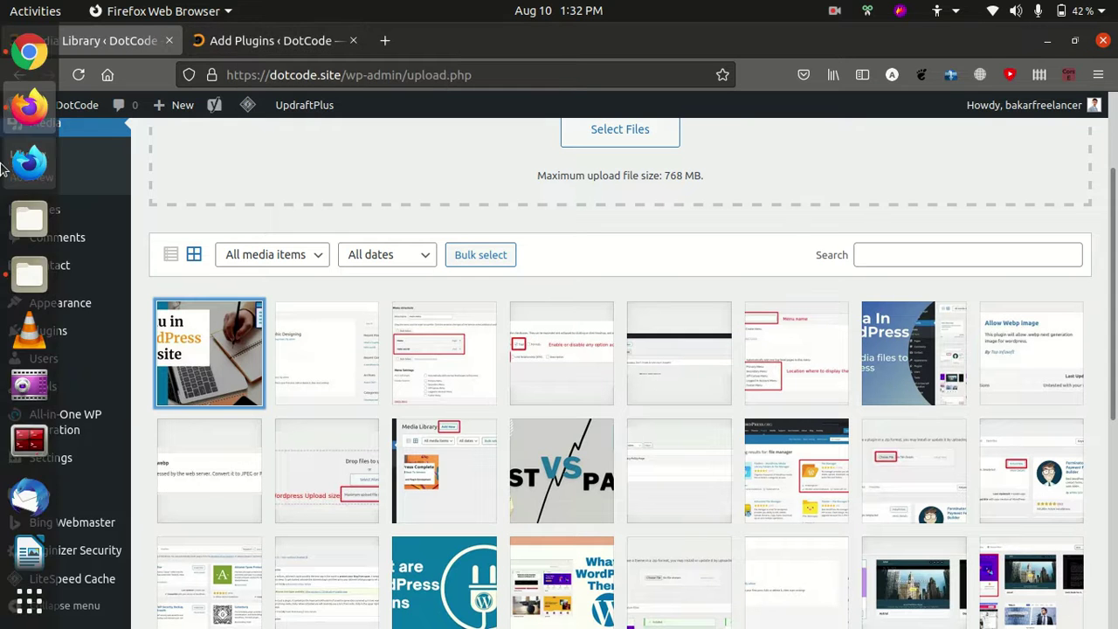
{"action": "left_click", "coordinate": [27, 52]}
{"action": "key", "text": "ctrl+n"}
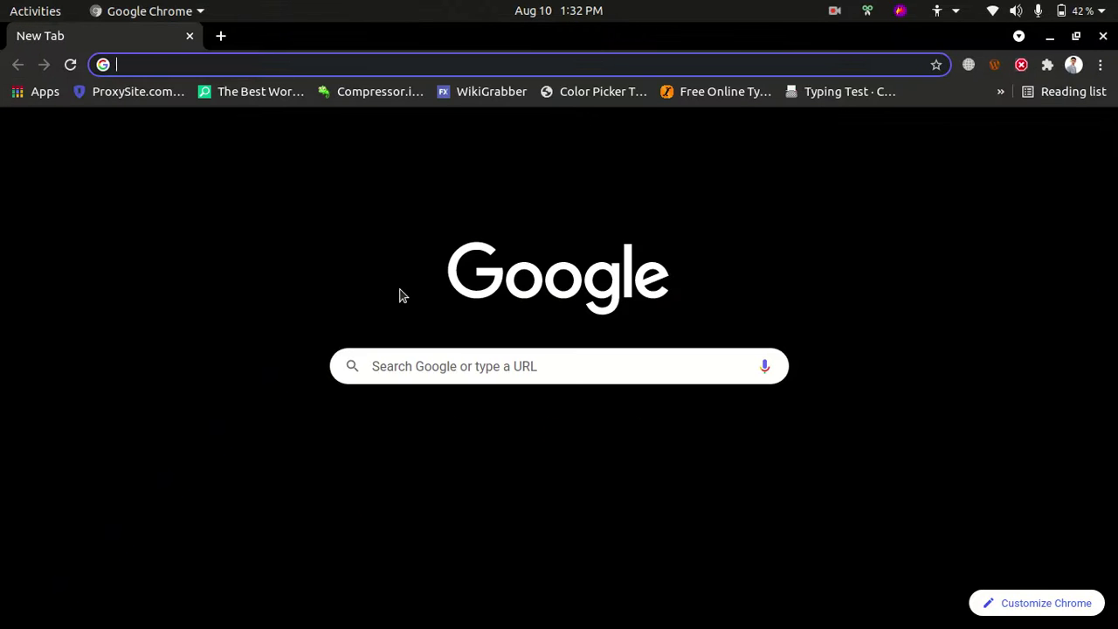
{"action": "type", "text": "d"}
{"action": "key", "text": "Right"}
{"action": "type", "text": "/wp"}
{"action": "key", "text": "Right"}
{"action": "key", "text": "Return"}
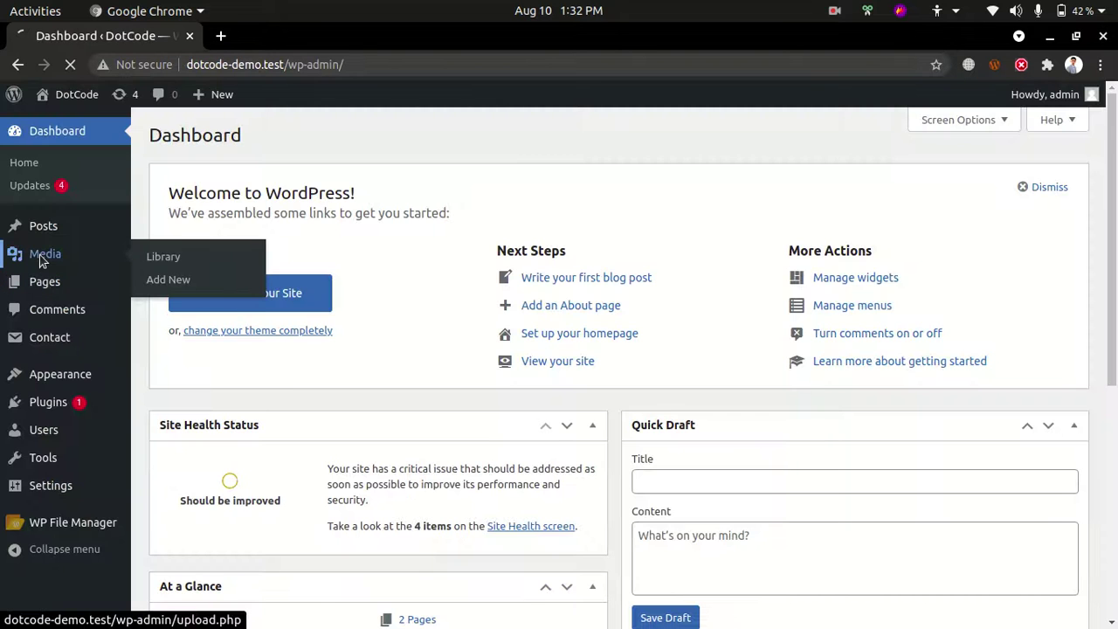
{"action": "left_click", "coordinate": [41, 254]}
Step: Try to upload "184117.webp" from the Downloads folder to the demo site's Media Library
{"action": "key", "text": "alt+Tab"}
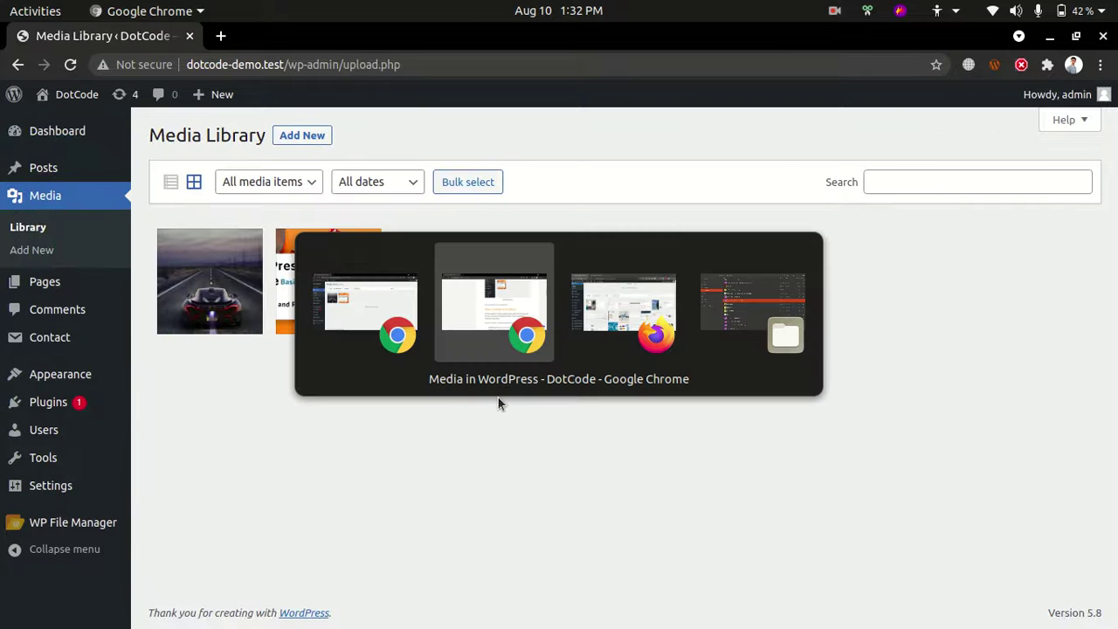
{"action": "key", "text": "alt+Tab"}
{"action": "key", "text": "alt+Tab"}
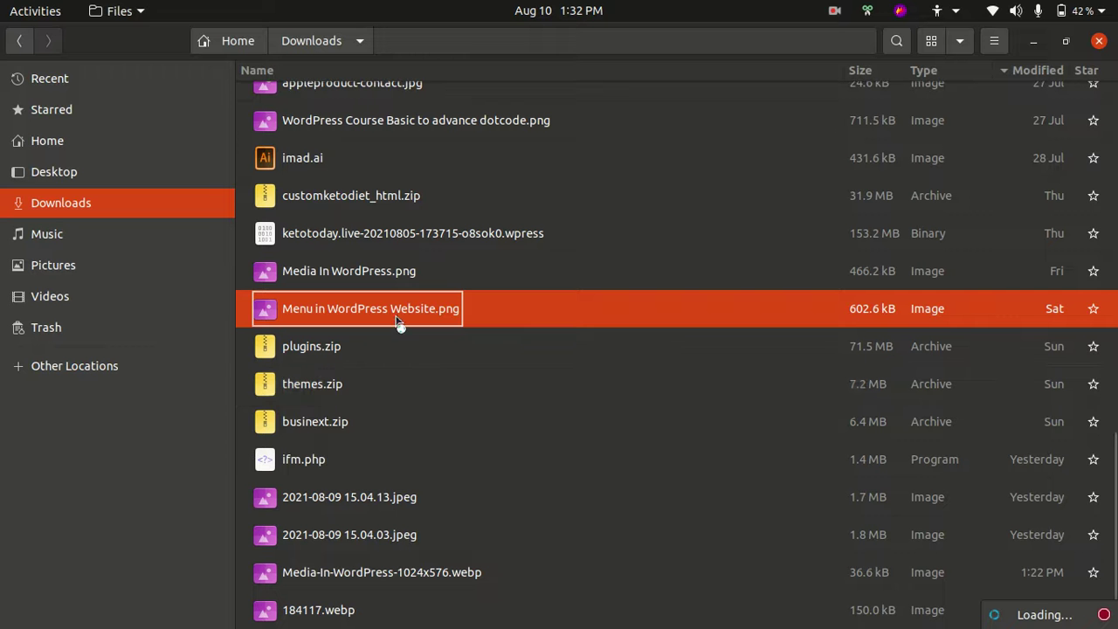
{"action": "left_click_drag", "start_coordinate": [339, 616], "coordinate": [598, 354]}
{"action": "key", "text": "alt+Tab"}
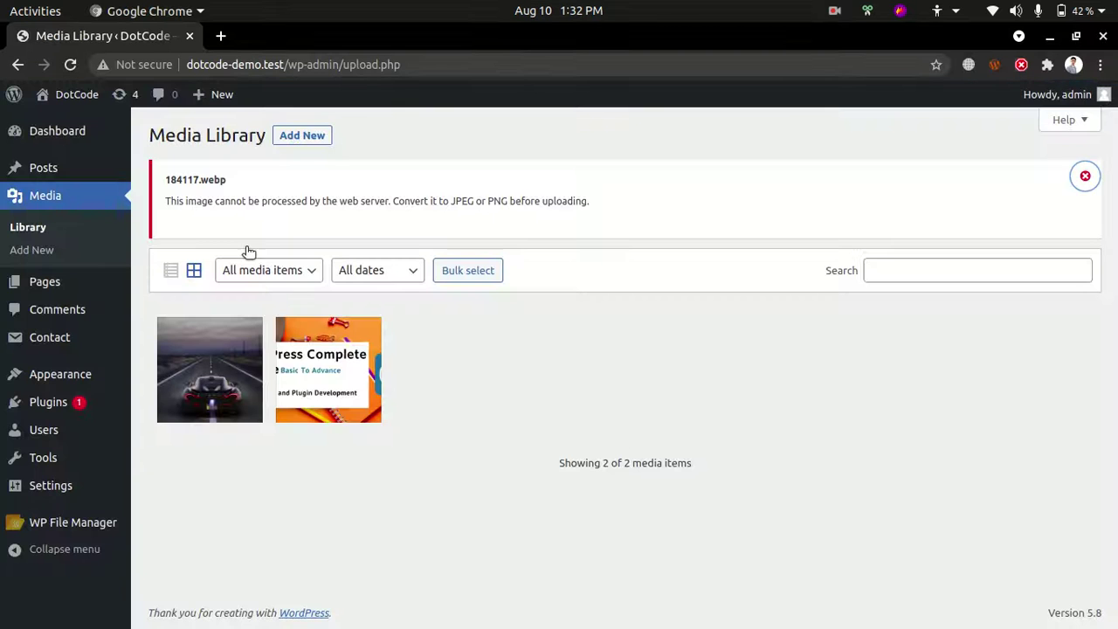
Step: Examine the error message shown for the "184117.webp" upload on the demo site by highlighting it
{"action": "left_click_drag", "start_coordinate": [174, 201], "coordinate": [685, 202]}
{"action": "left_click", "coordinate": [684, 202]}
Step: Switch to the Firefox window with the dotcode.site admin and show its Add Plugins page
{"action": "key", "text": "alt+Tab"}
{"action": "key", "text": "alt+Tab"}
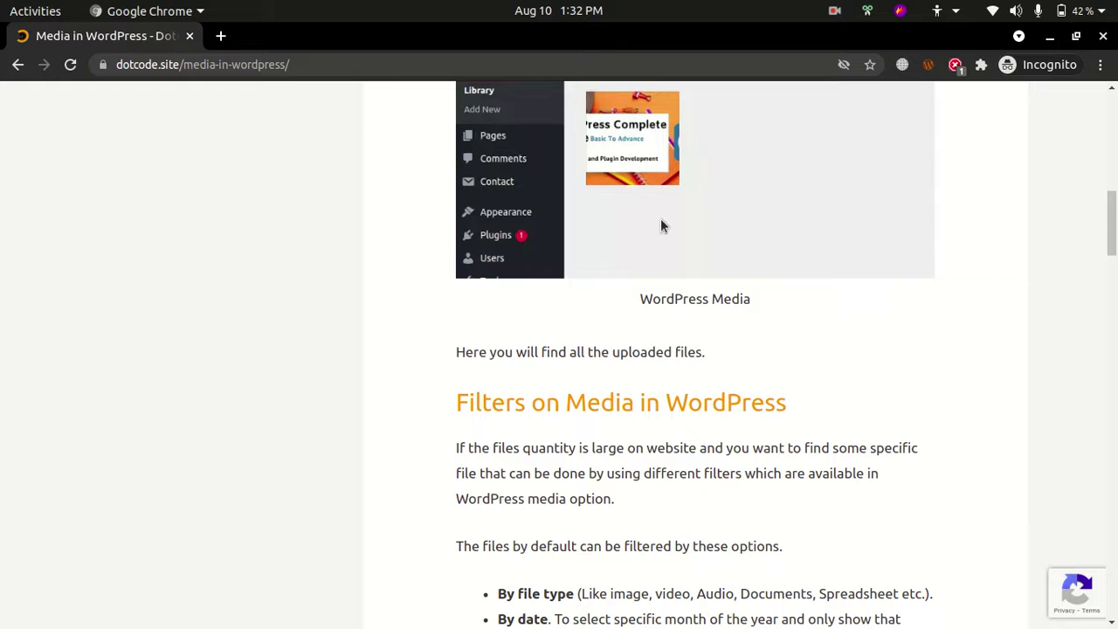
{"action": "key", "text": "alt+Tab"}
{"action": "key", "text": "alt+Tab"}
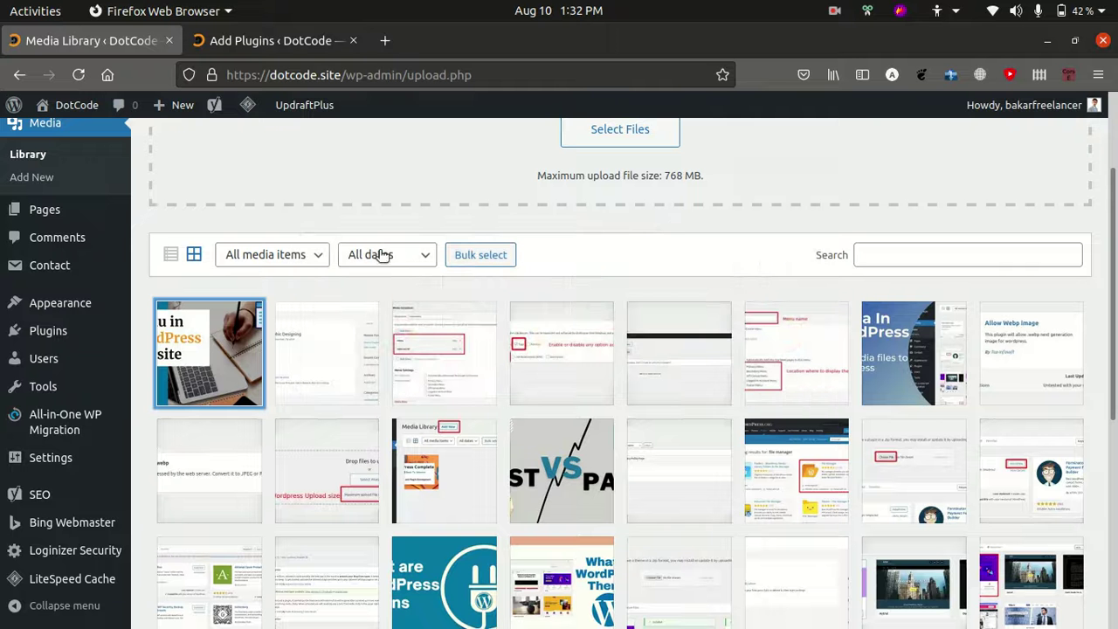
{"action": "scroll", "coordinate": [444, 268], "scroll_direction": "up", "scroll_amount": 3}
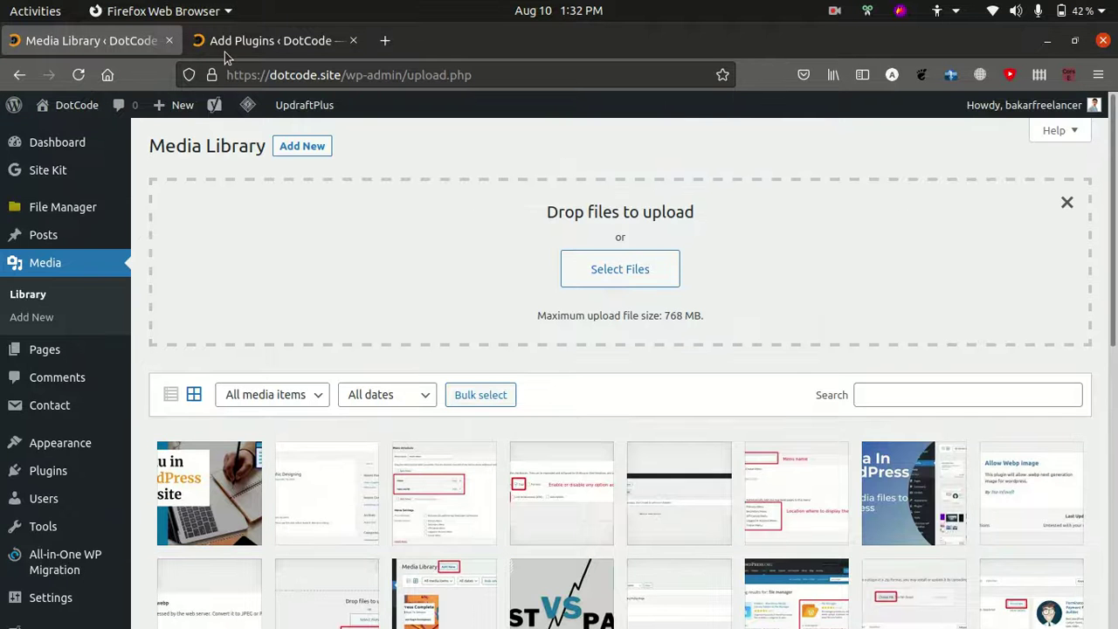
{"action": "left_click", "coordinate": [226, 49]}
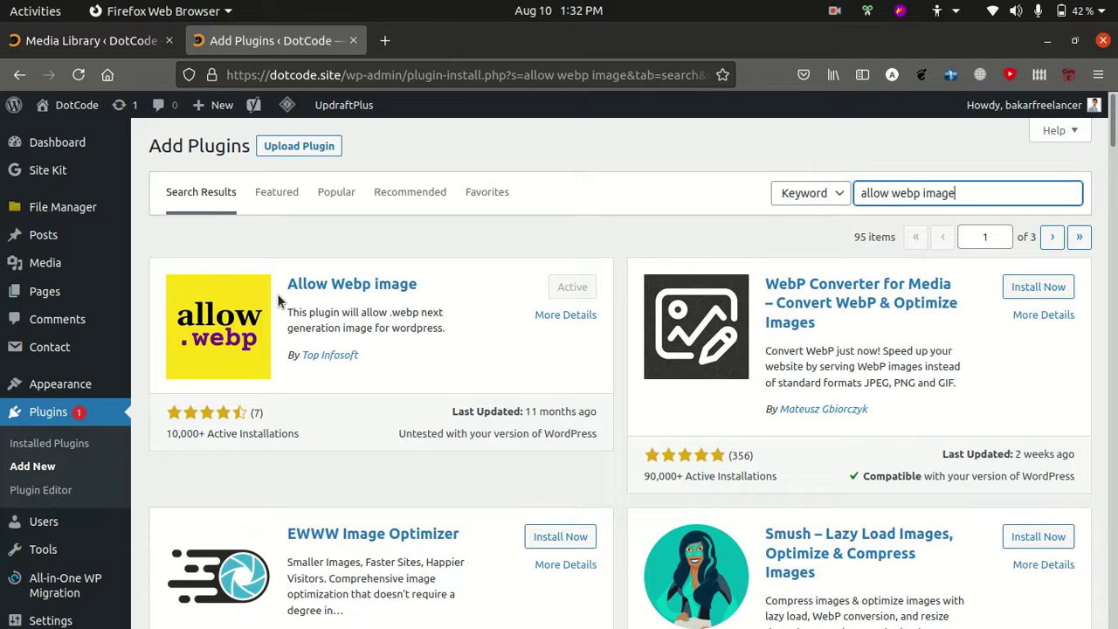
Step: Point out the "Allow Webp image" plugin in the search results by highlighting its name
{"action": "left_click_drag", "start_coordinate": [428, 286], "coordinate": [286, 284]}
{"action": "left_click", "coordinate": [435, 321]}
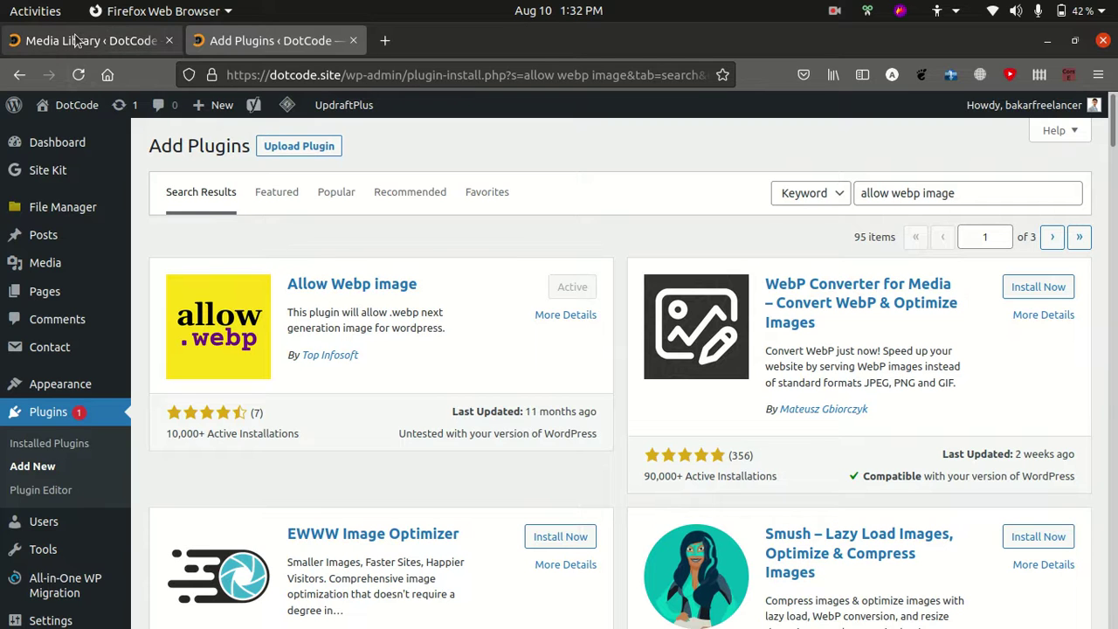
{"action": "left_click_drag", "start_coordinate": [421, 285], "coordinate": [307, 288]}
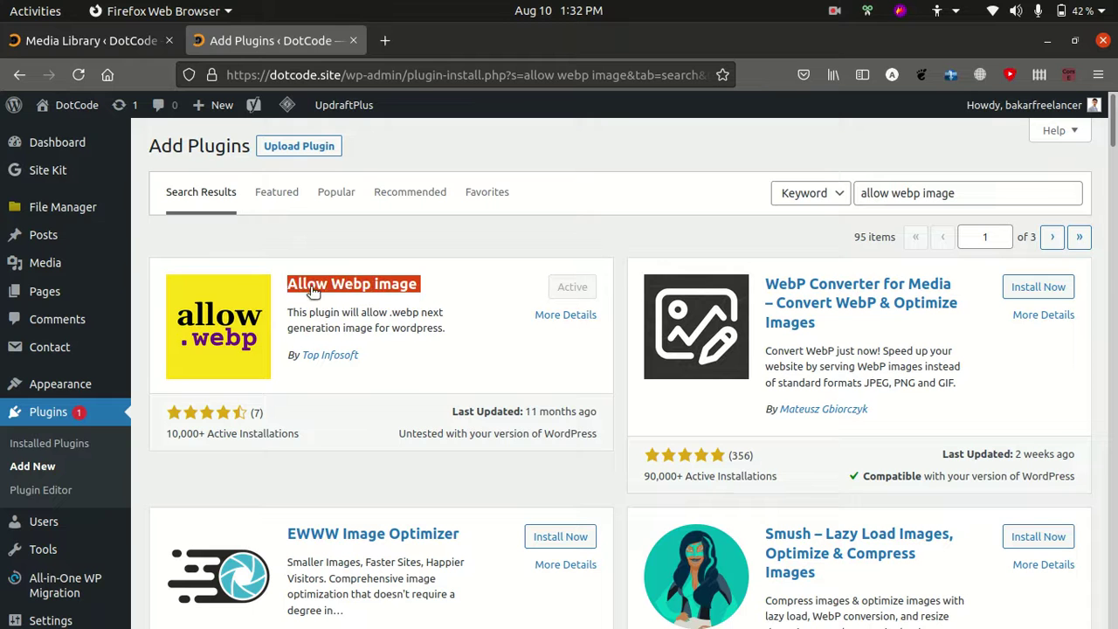
{"action": "left_click", "coordinate": [317, 306]}
Step: Return to dotcode.site's Media Library and check the file details of the "Menu in WordPress Website" image, closing its attachment details when done
{"action": "left_click", "coordinate": [107, 41]}
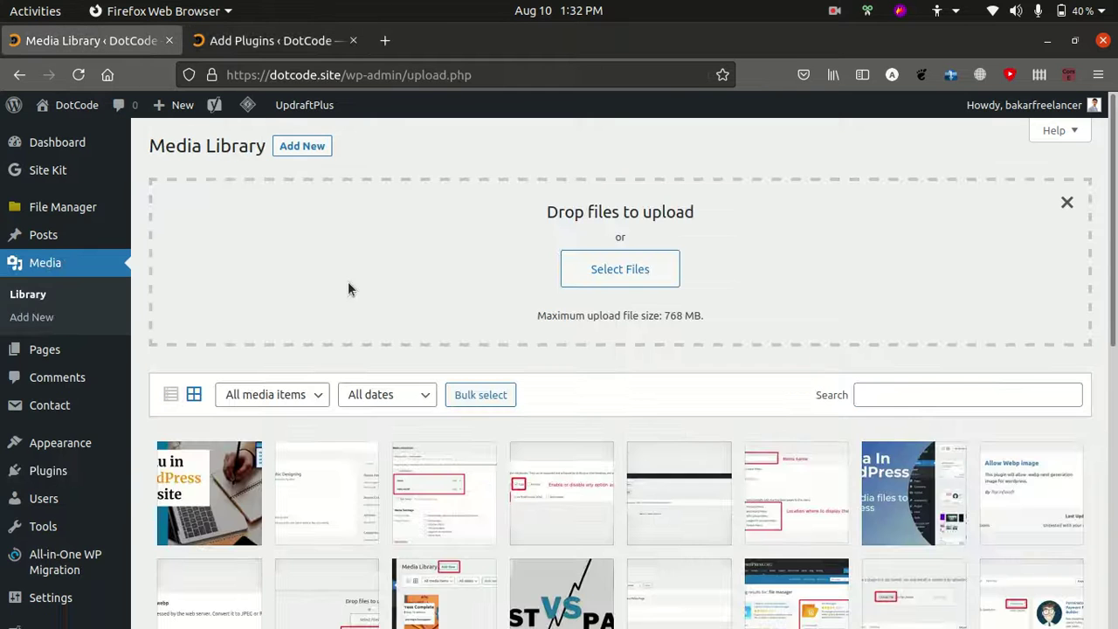
{"action": "scroll", "coordinate": [348, 290], "scroll_direction": "down", "scroll_amount": 4}
{"action": "left_click", "coordinate": [208, 299]}
{"action": "scroll", "coordinate": [810, 261], "scroll_direction": "down", "scroll_amount": 1}
{"action": "scroll", "coordinate": [806, 222], "scroll_direction": "up", "scroll_amount": 1}
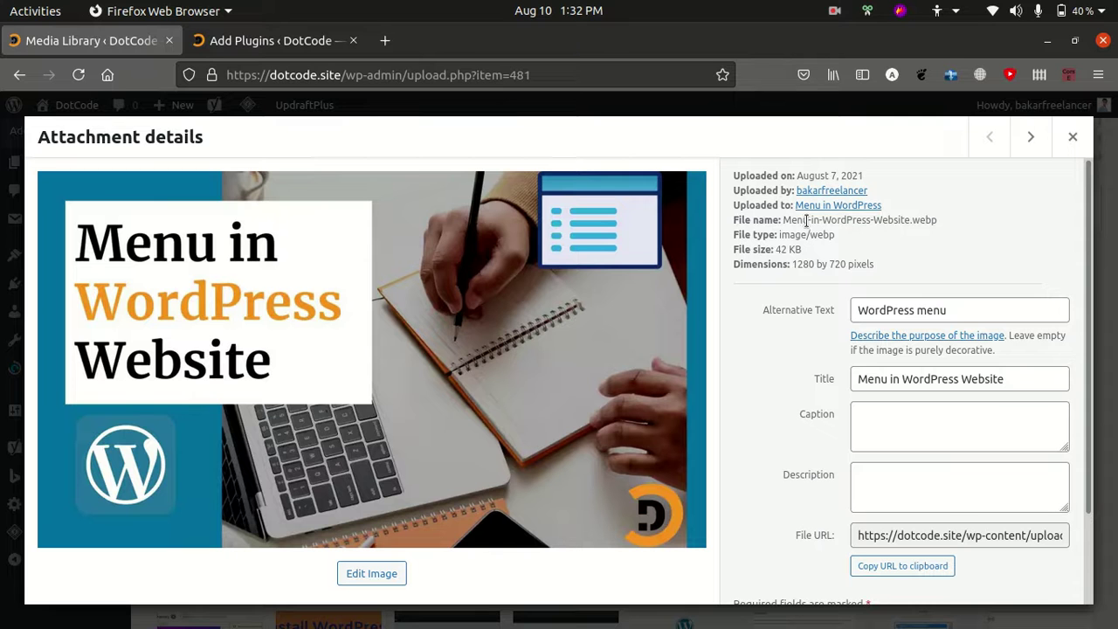
{"action": "left_click", "coordinate": [1072, 137]}
{"action": "scroll", "coordinate": [917, 371], "scroll_direction": "up", "scroll_amount": 2}
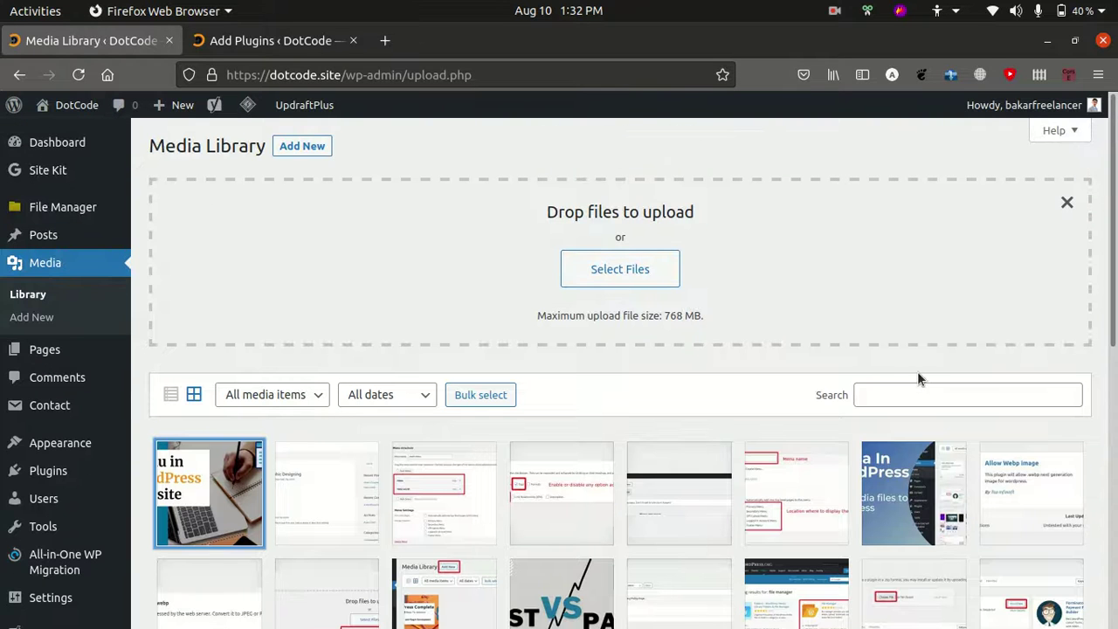
Step: Upload "184117.webp" from the Downloads folder to dotcode.site's Media Library
{"action": "key", "text": "alt+Tab"}
{"action": "key", "text": "alt+Tab"}
{"action": "key", "text": "alt+Tab"}
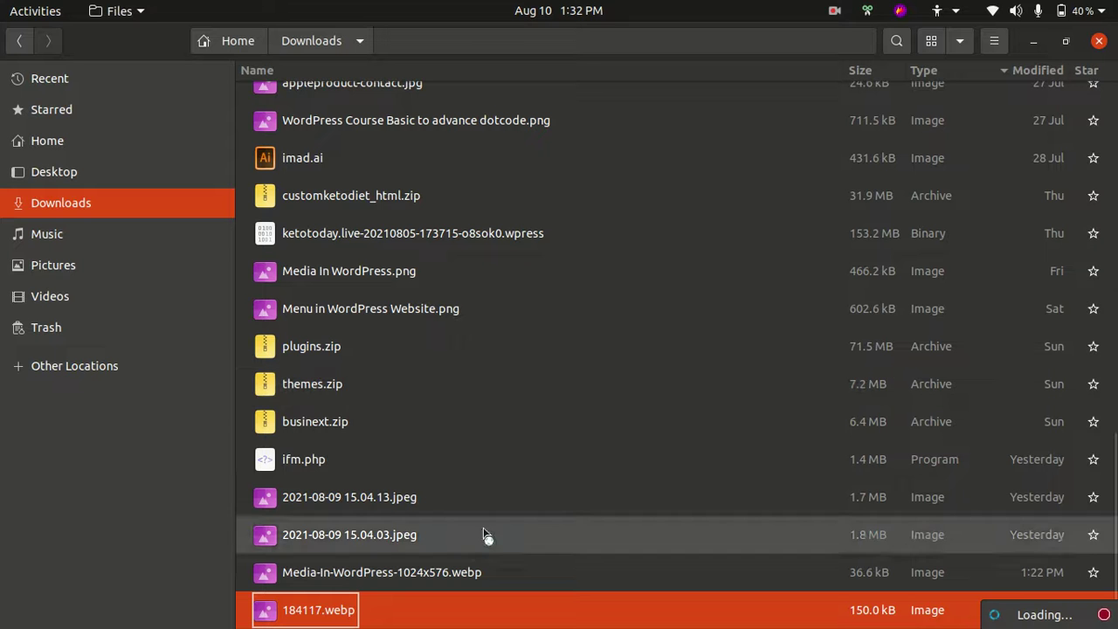
{"action": "left_click_drag", "start_coordinate": [325, 612], "coordinate": [504, 278]}
{"action": "key", "text": "alt+Tab"}
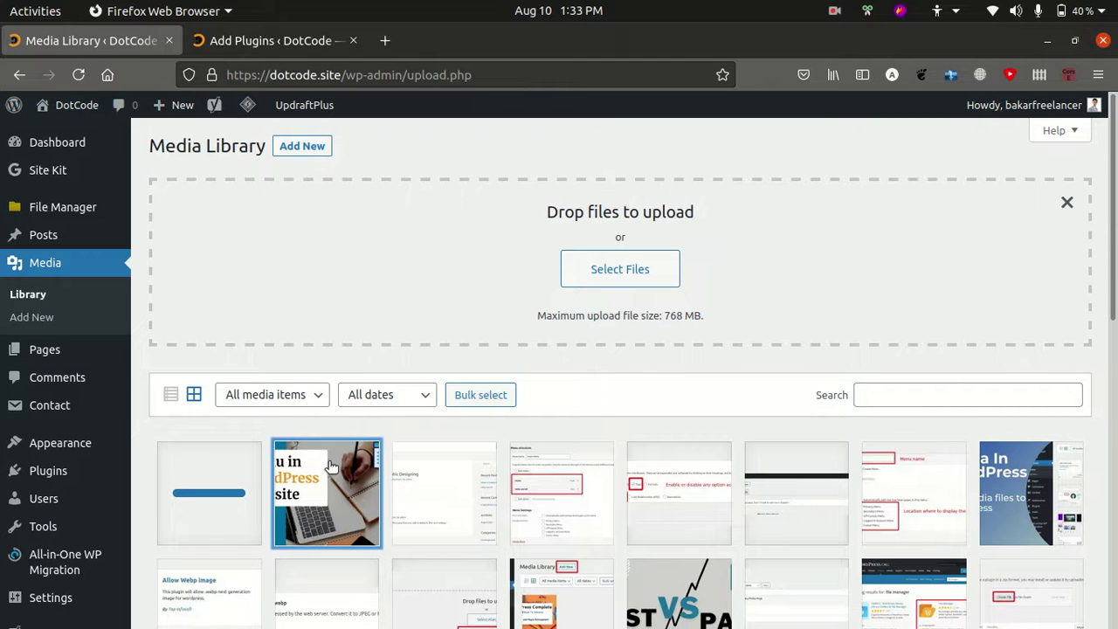
Step: Inspect the attachment details of the uploaded "184117" car image and permanently delete it from the Media Library
{"action": "scroll", "coordinate": [354, 464], "scroll_direction": "down", "scroll_amount": 2}
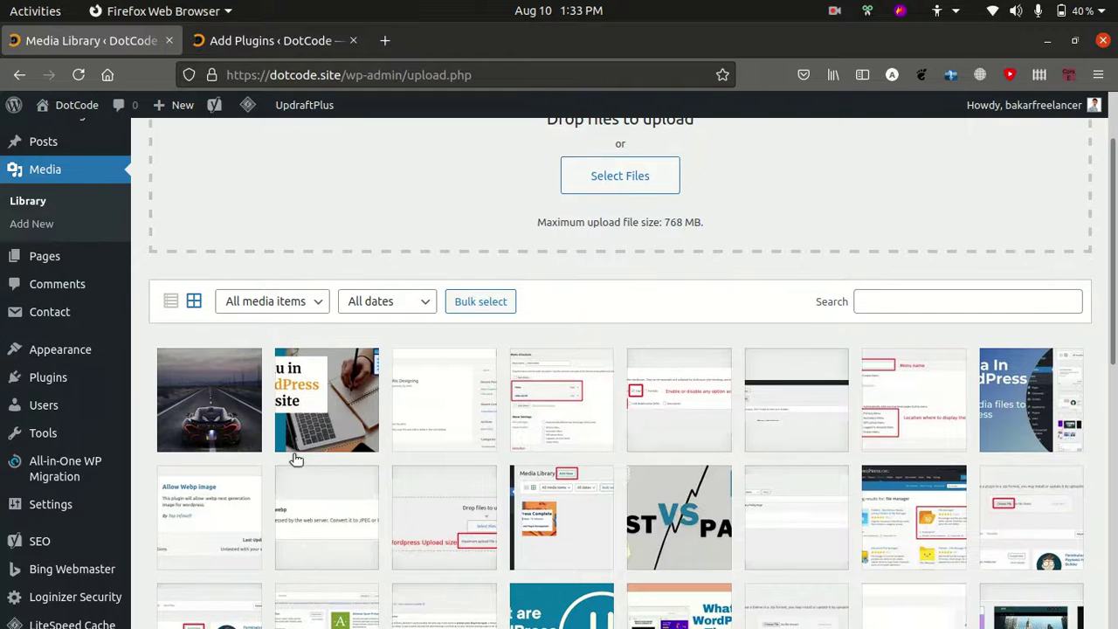
{"action": "left_click", "coordinate": [195, 404]}
{"action": "scroll", "coordinate": [979, 568], "scroll_direction": "down", "scroll_amount": 2}
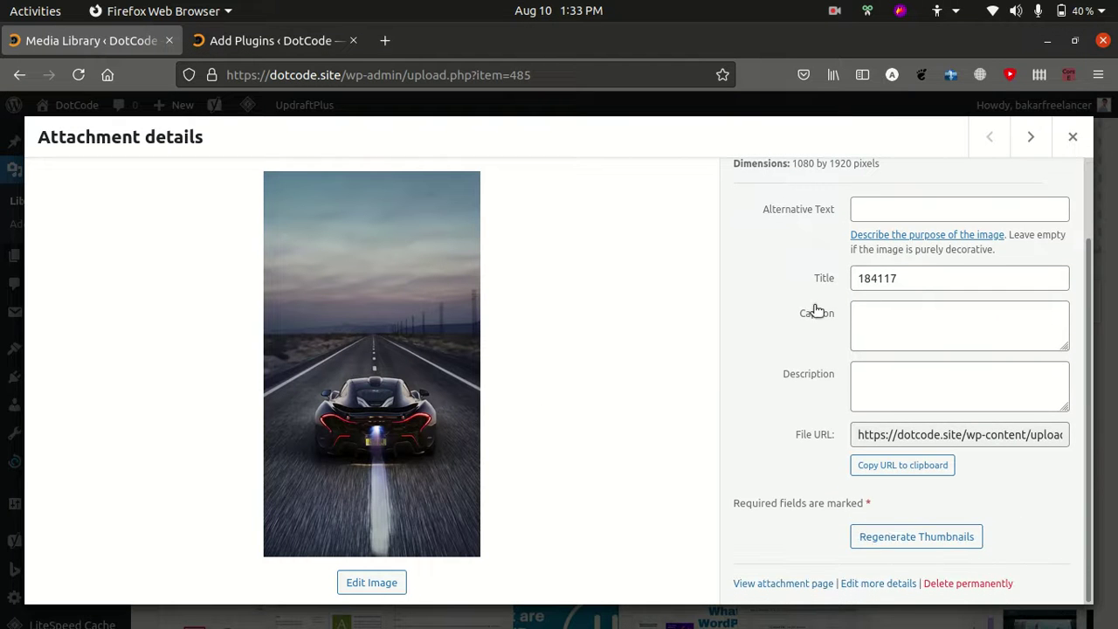
{"action": "scroll", "coordinate": [829, 316], "scroll_direction": "up", "scroll_amount": 2}
{"action": "scroll", "coordinate": [925, 535], "scroll_direction": "down", "scroll_amount": 2}
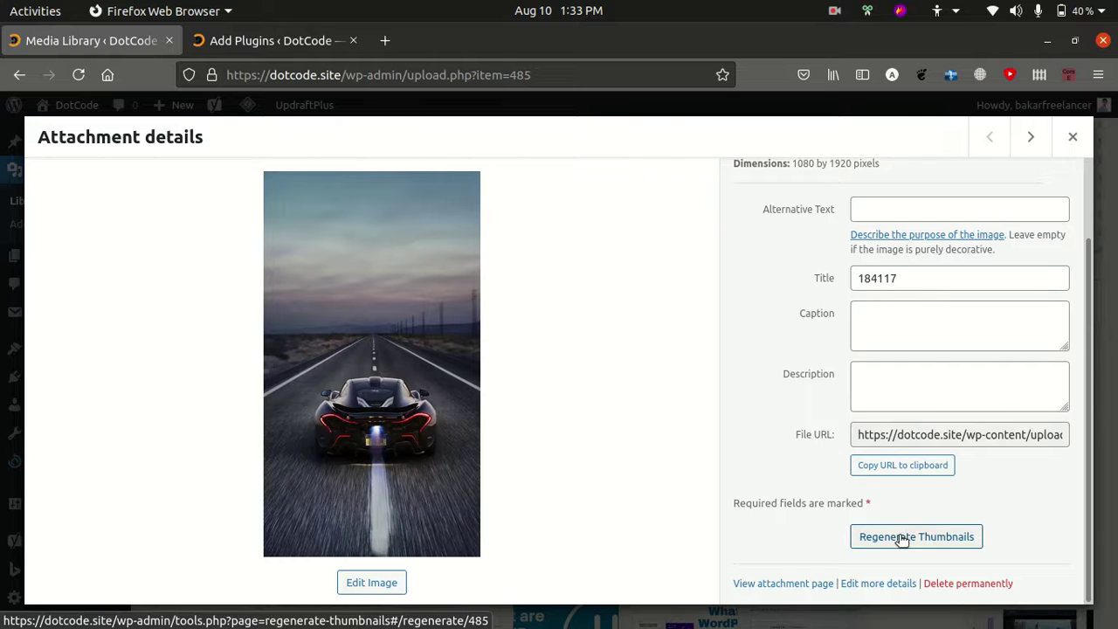
{"action": "left_click", "coordinate": [984, 583]}
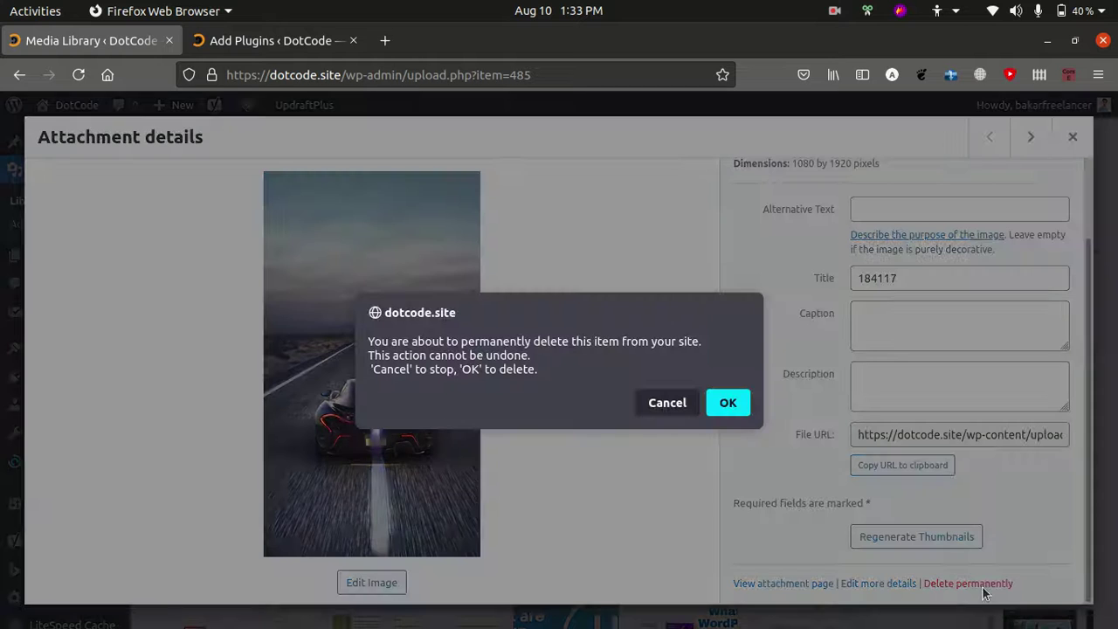
{"action": "left_click", "coordinate": [710, 407]}
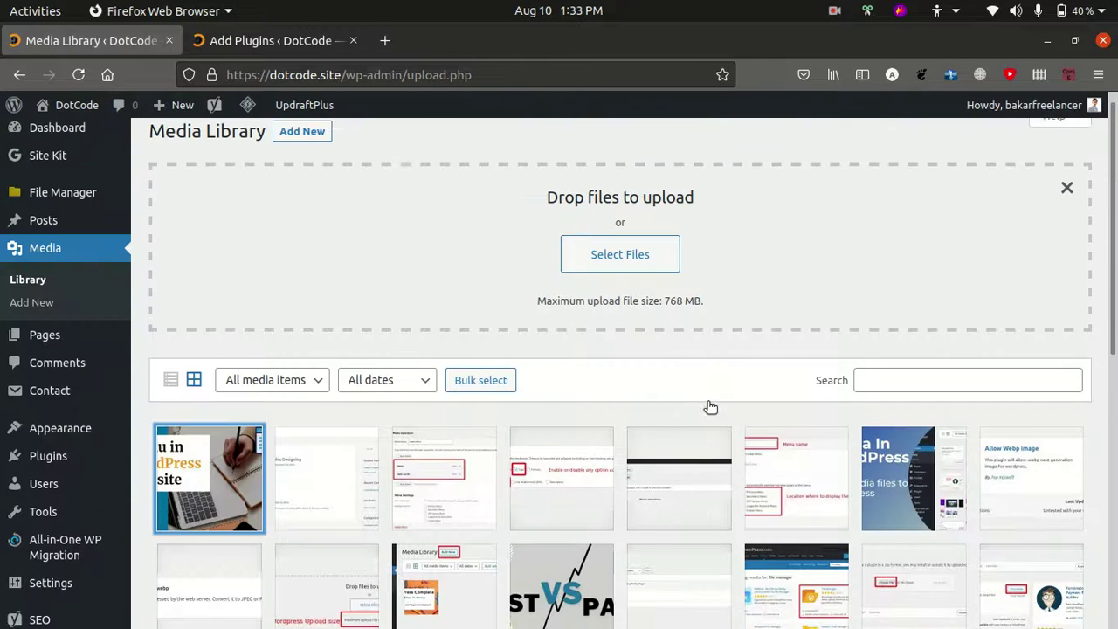
{"action": "scroll", "coordinate": [710, 407], "scroll_direction": "up", "scroll_amount": 1}
{"action": "left_click", "coordinate": [841, 292]}
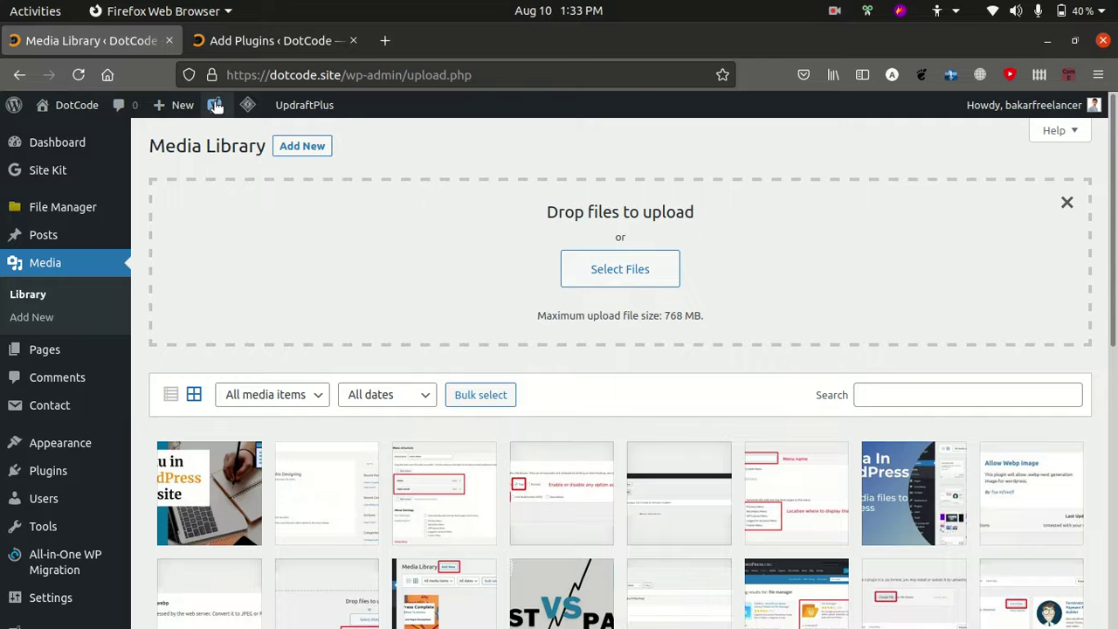
Step: Switch to the incognito Google Chrome window and bring up the Course Content list beside the "Media in WordPress" article
{"action": "mouse_move", "coordinate": [216, 107]}
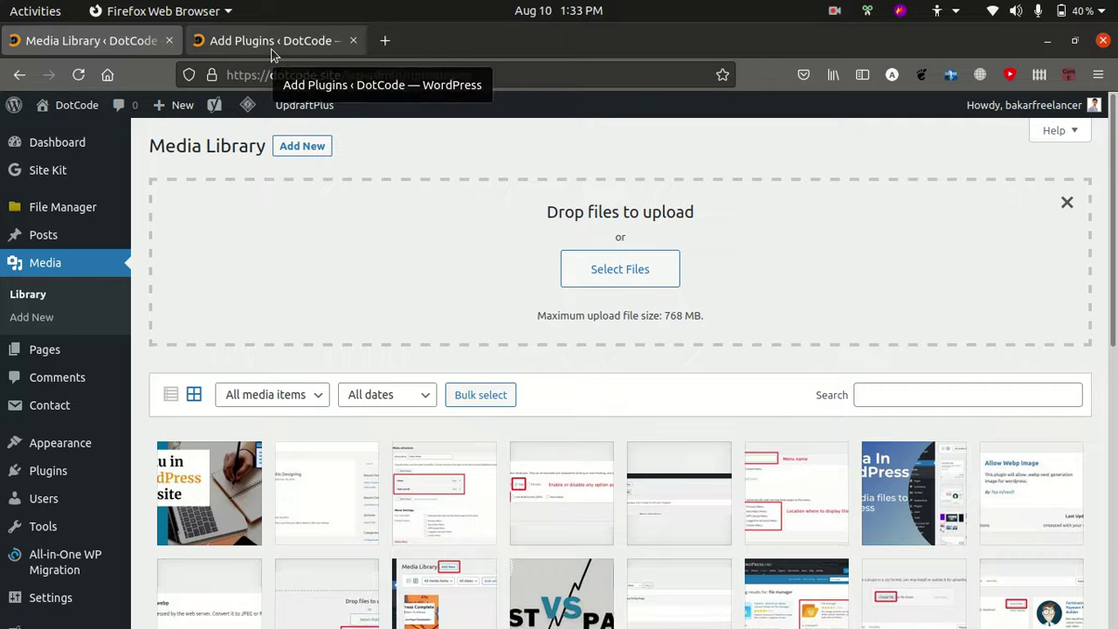
{"action": "key", "text": "alt+Tab"}
{"action": "key", "text": "alt+Tab"}
{"action": "scroll", "coordinate": [230, 364], "scroll_direction": "up", "scroll_amount": 7}
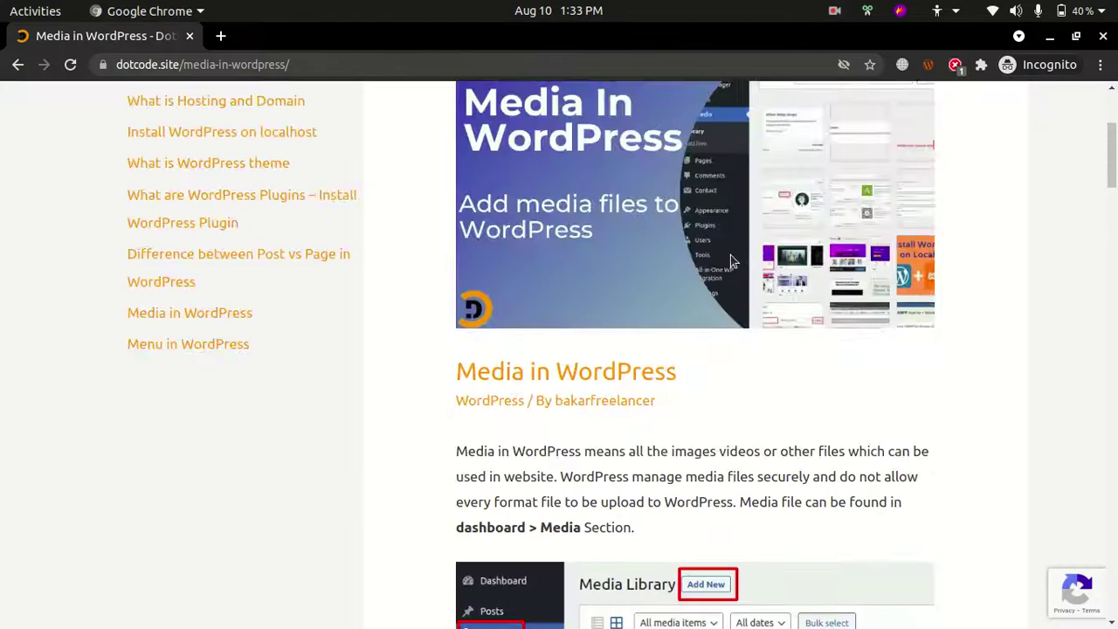
{"action": "scroll", "coordinate": [14, 474], "scroll_direction": "down", "scroll_amount": 1}
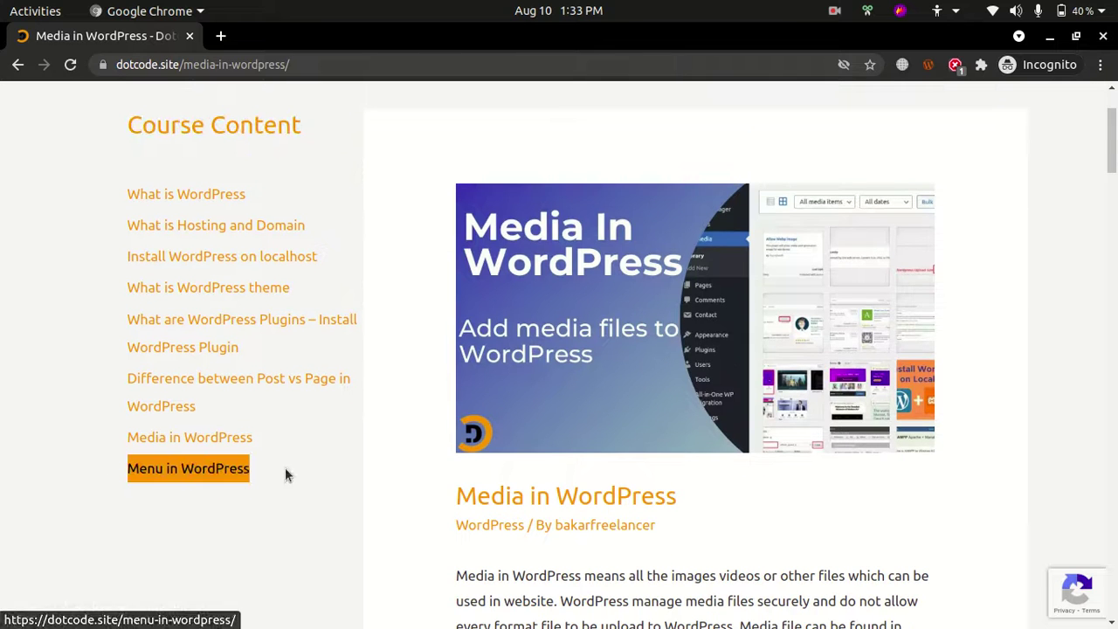